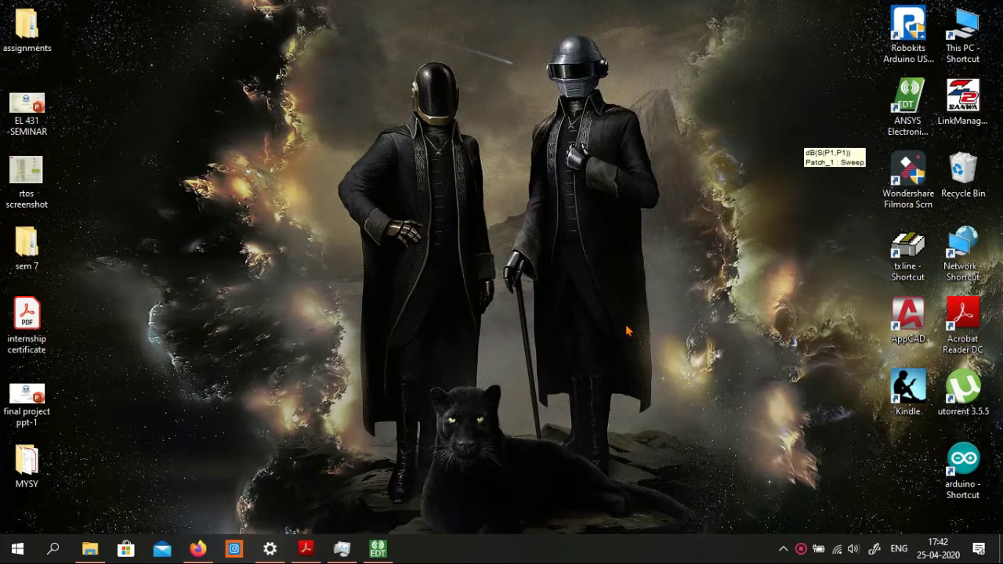
Restore the ANSYS Electronics Desktop window showing the Patch_1 S11 plot.
{"action": "left_click", "coordinate": [378, 549]}
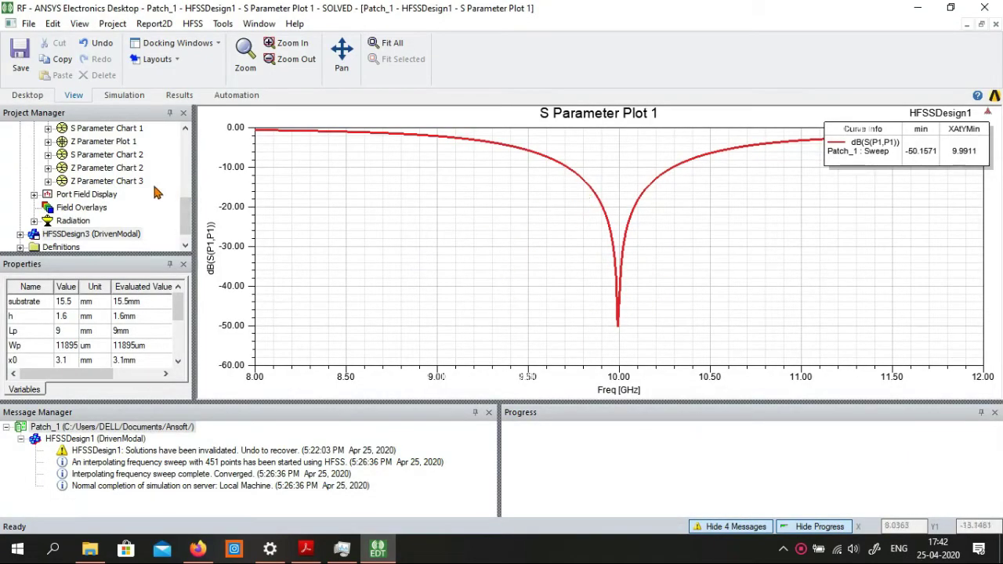
Open HFSSDesign1's 3D model of the patch antenna and tilt the view.
{"action": "scroll", "coordinate": [137, 190], "scroll_direction": "up", "scroll_amount": 5}
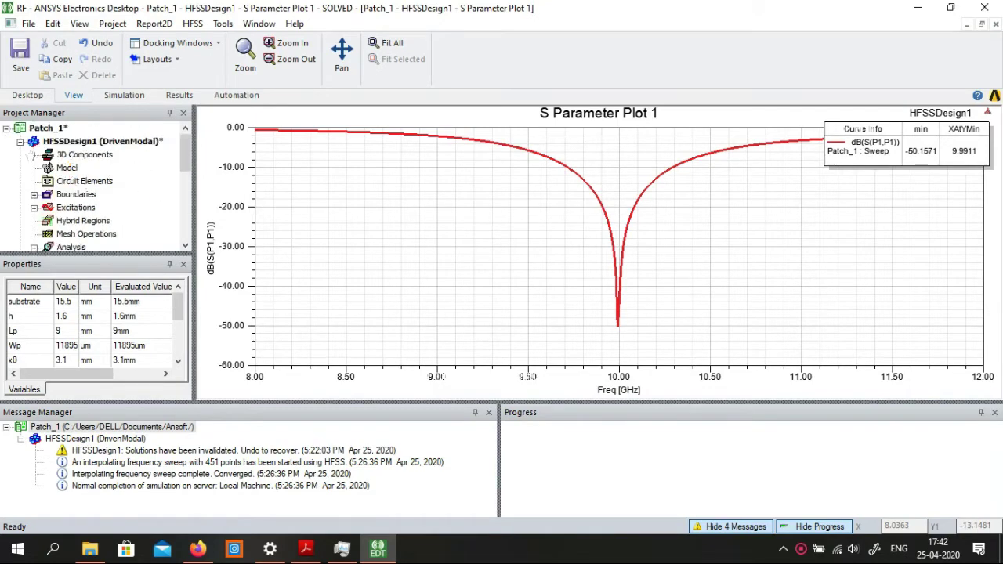
{"action": "double_click", "coordinate": [66, 167]}
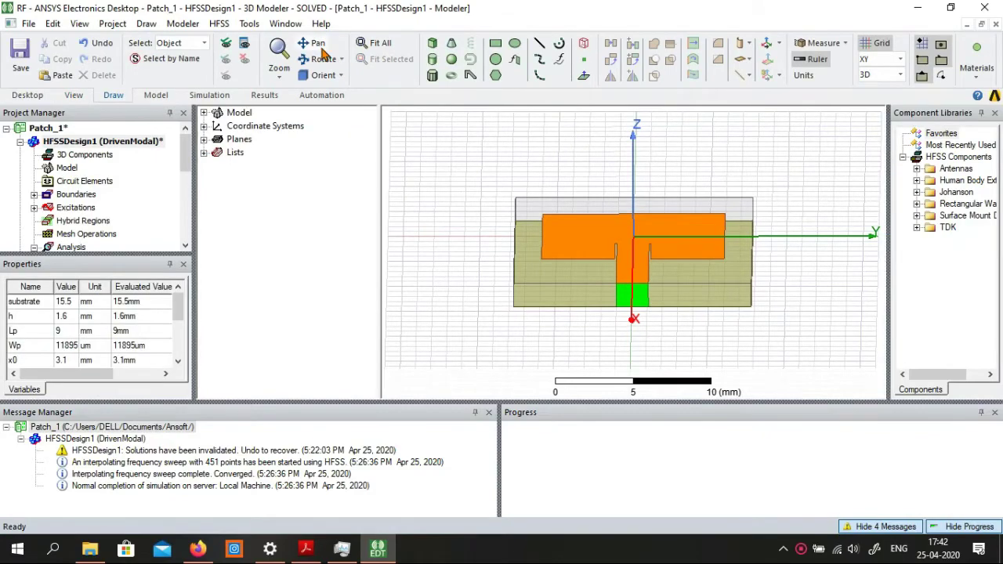
{"action": "left_click", "coordinate": [317, 59]}
{"action": "left_click_drag", "start_coordinate": [695, 185], "coordinate": [691, 250]}
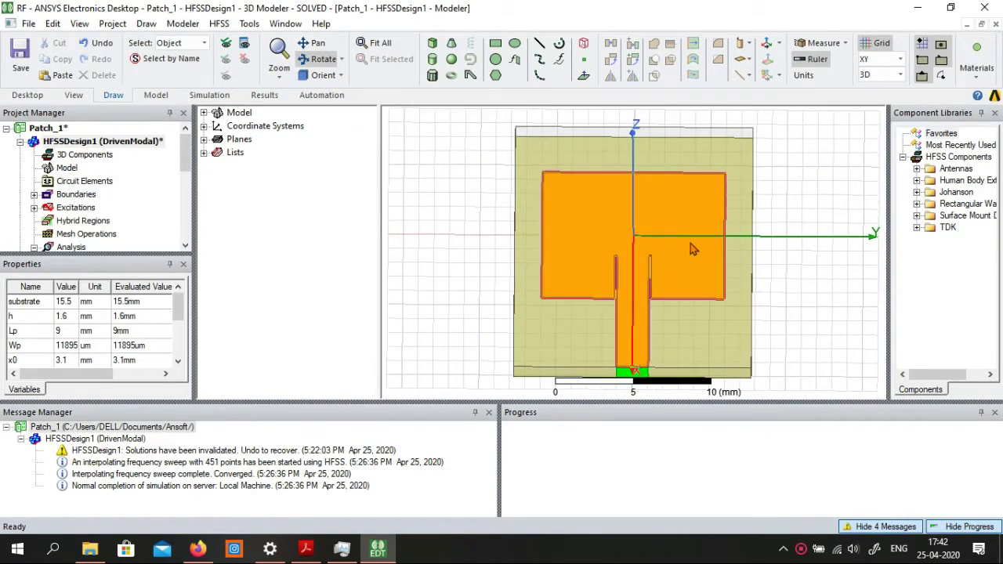
{"action": "key", "text": "Escape"}
Zoom onto the feed line's inset slots and bring up the Patch_1 design variables.
{"action": "scroll", "coordinate": [637, 254], "scroll_direction": "up", "scroll_amount": 2}
{"action": "scroll", "coordinate": [637, 285], "scroll_direction": "up", "scroll_amount": 2}
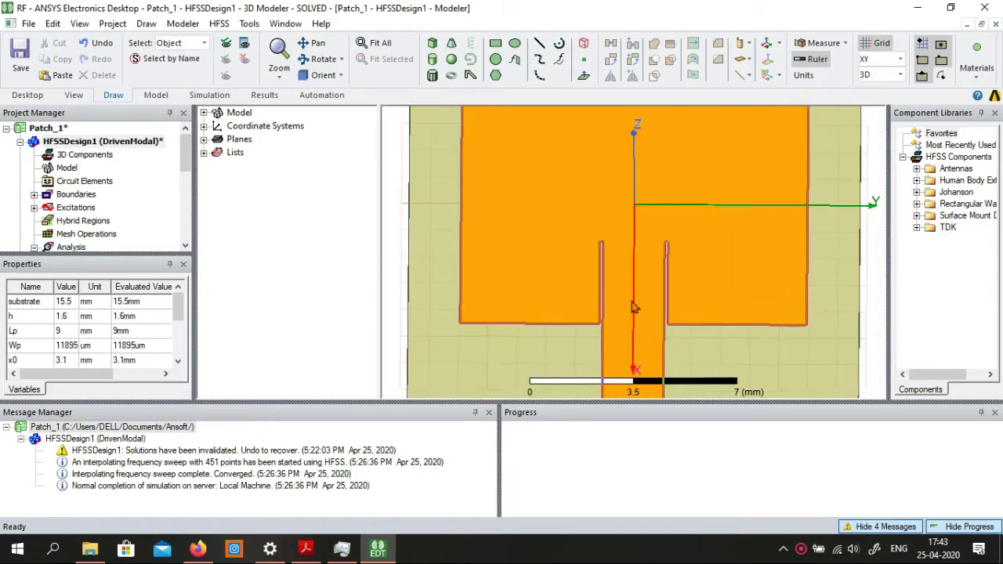
{"action": "scroll", "coordinate": [654, 292], "scroll_direction": "up", "scroll_amount": 2}
{"action": "scroll", "coordinate": [680, 270], "scroll_direction": "up", "scroll_amount": 2}
{"action": "scroll", "coordinate": [675, 235], "scroll_direction": "up", "scroll_amount": 1}
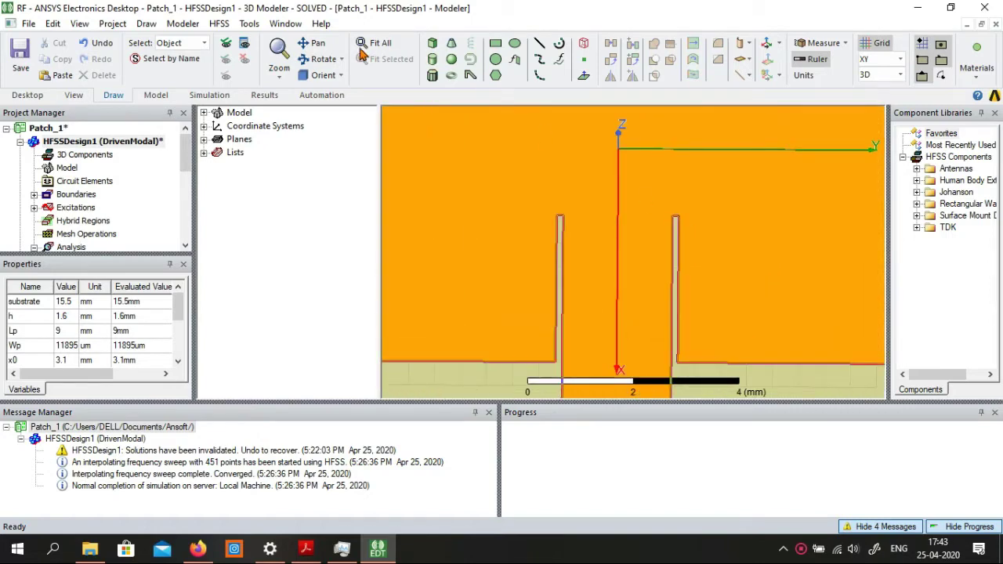
{"action": "left_click", "coordinate": [219, 24]}
{"action": "left_click", "coordinate": [257, 405]}
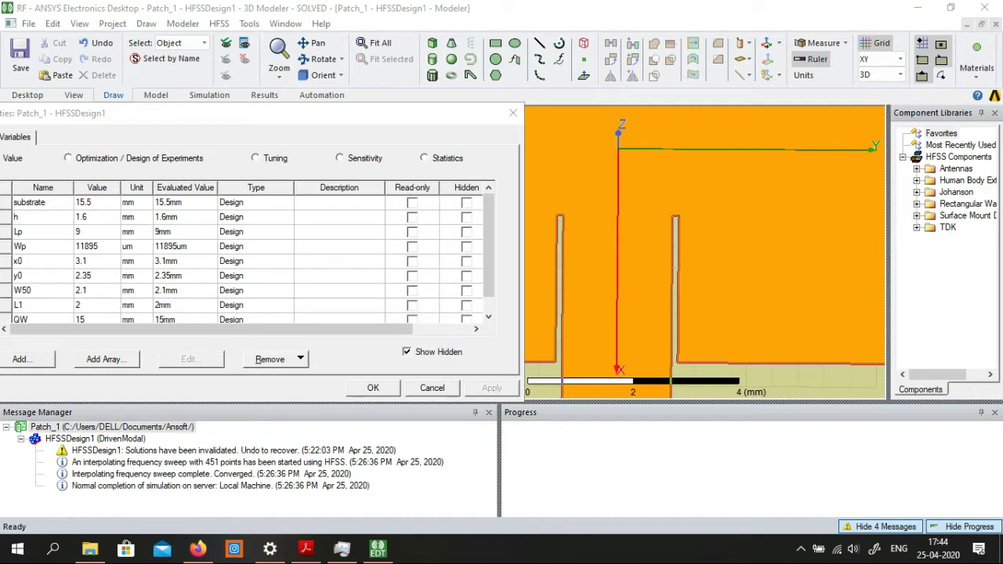
Review the local variables (substrate 15.5 mm, h 1.6 mm, Lp 9 mm), then close without changes.
{"action": "scroll", "coordinate": [242, 259], "scroll_direction": "down", "scroll_amount": 1}
{"action": "scroll", "coordinate": [242, 259], "scroll_direction": "up", "scroll_amount": 1}
{"action": "key", "text": "alt+space"}
{"action": "key", "text": "m"}
{"action": "key", "text": "Right"}
{"action": "key", "text": "Right"}
{"action": "key", "text": "Right"}
{"action": "key", "text": "Return"}
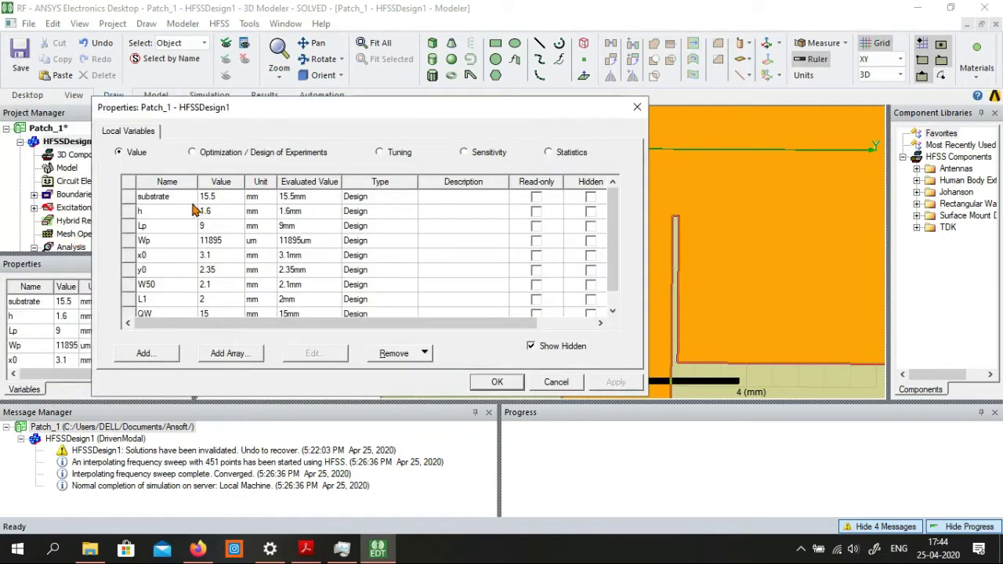
{"action": "scroll", "coordinate": [132, 240], "scroll_direction": "down", "scroll_amount": 1}
{"action": "key", "text": "Return"}
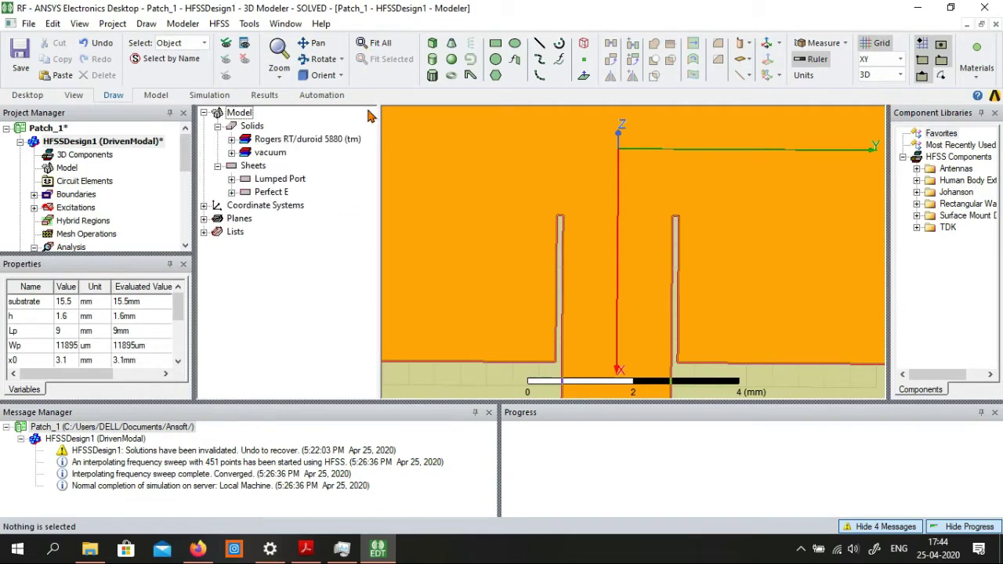
Check Ground_plane's rectangle definition (XSize 17.15 mm), then fit the whole antenna in view.
{"action": "double_click", "coordinate": [295, 204]}
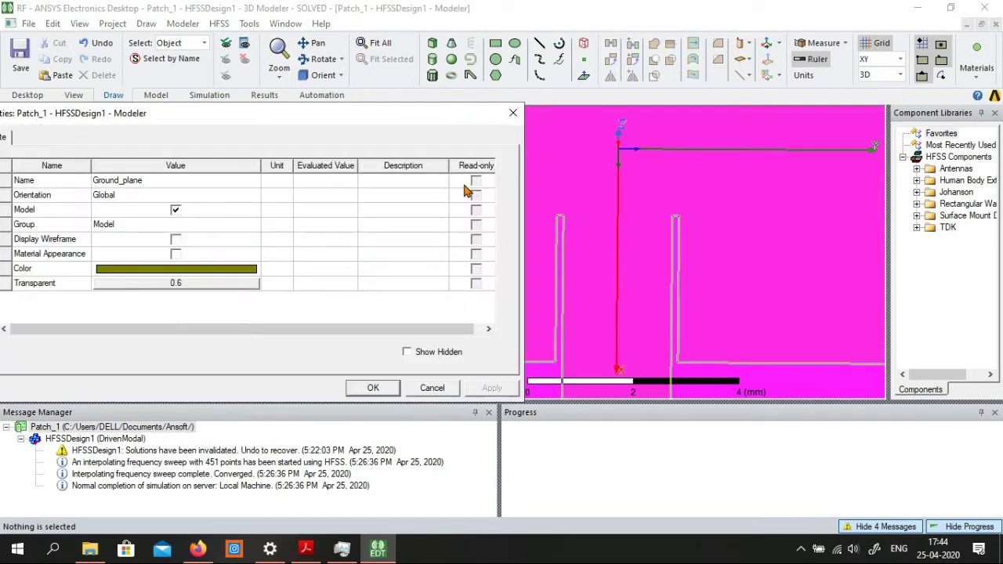
{"action": "left_click", "coordinate": [513, 113]}
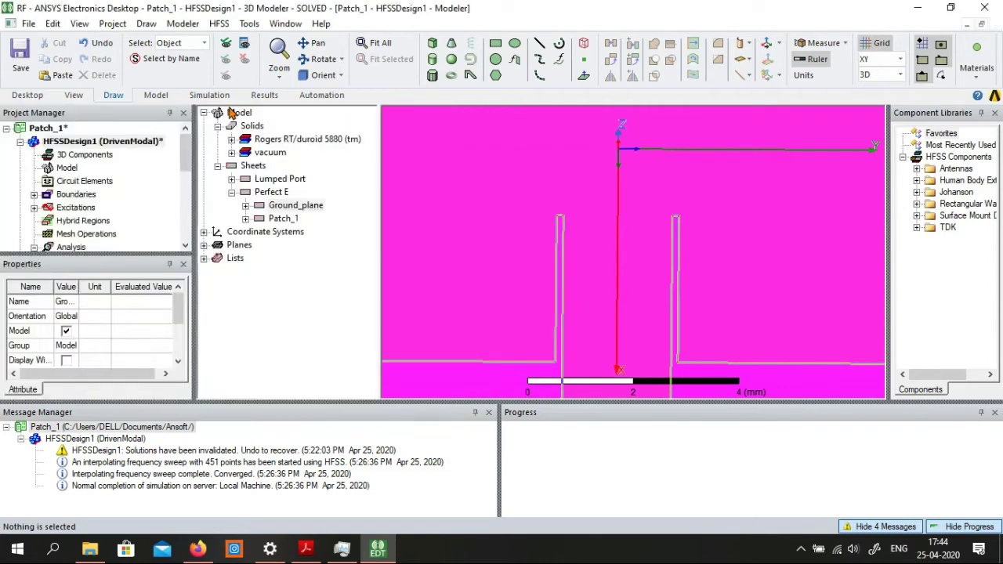
{"action": "key", "text": "Down"}
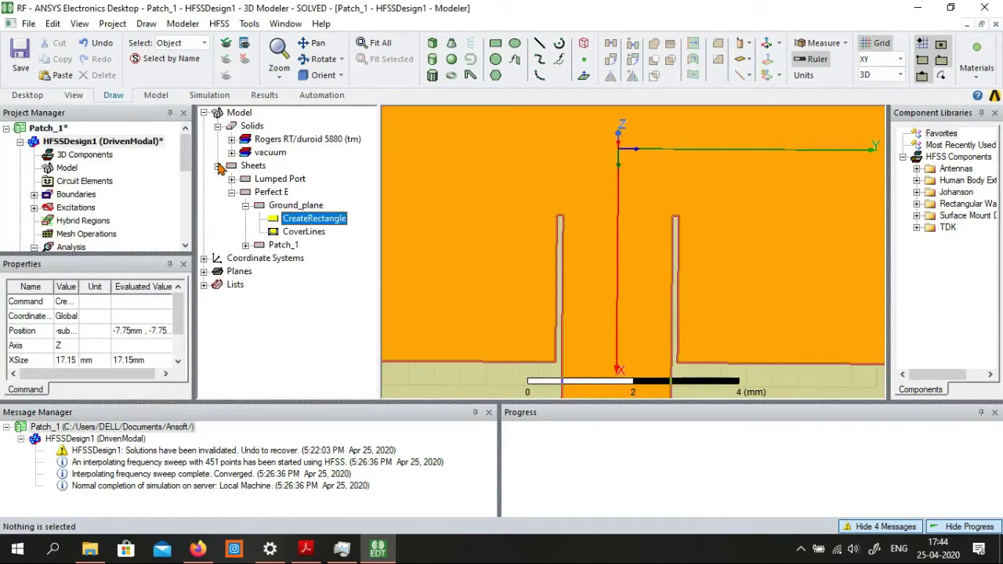
{"action": "key", "text": "Return"}
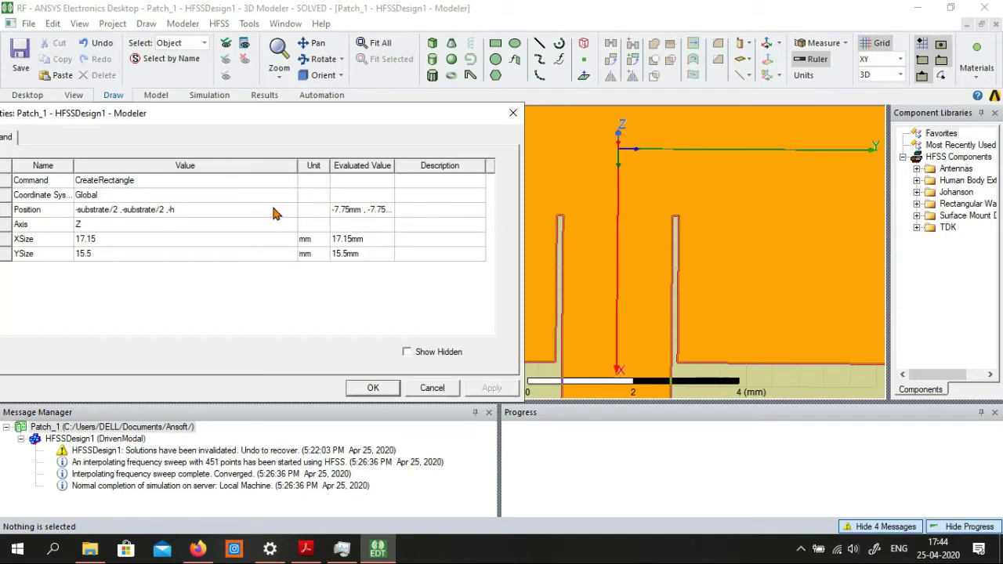
{"action": "left_click", "coordinate": [513, 113]}
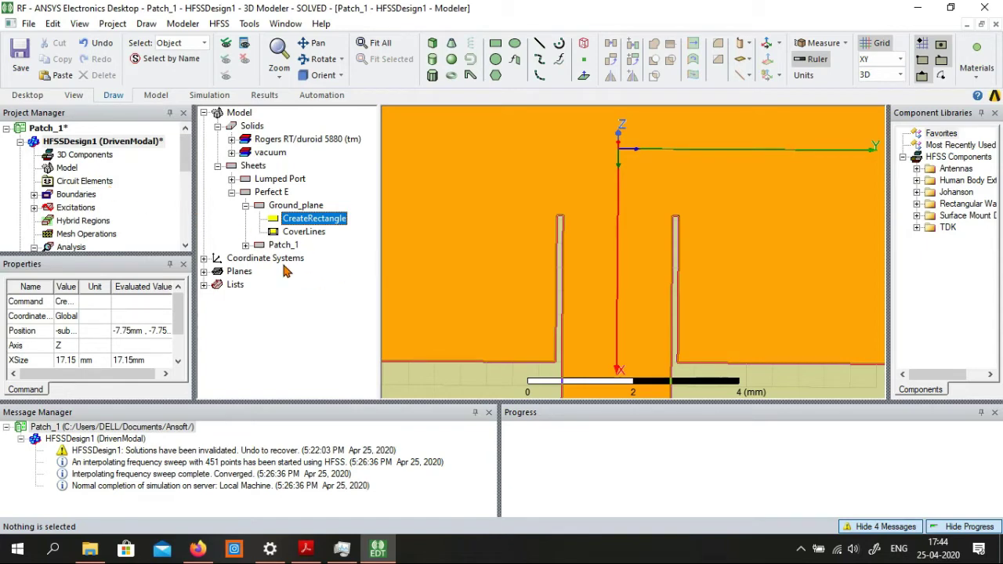
{"action": "key", "text": "ctrl+d"}
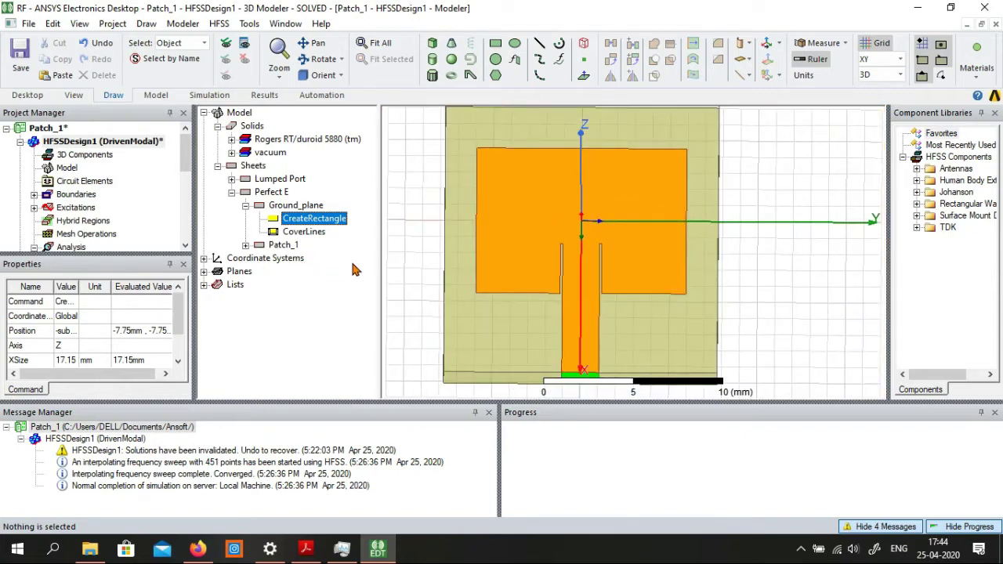
{"action": "key", "text": "alt"}
{"action": "key", "text": "Right"}
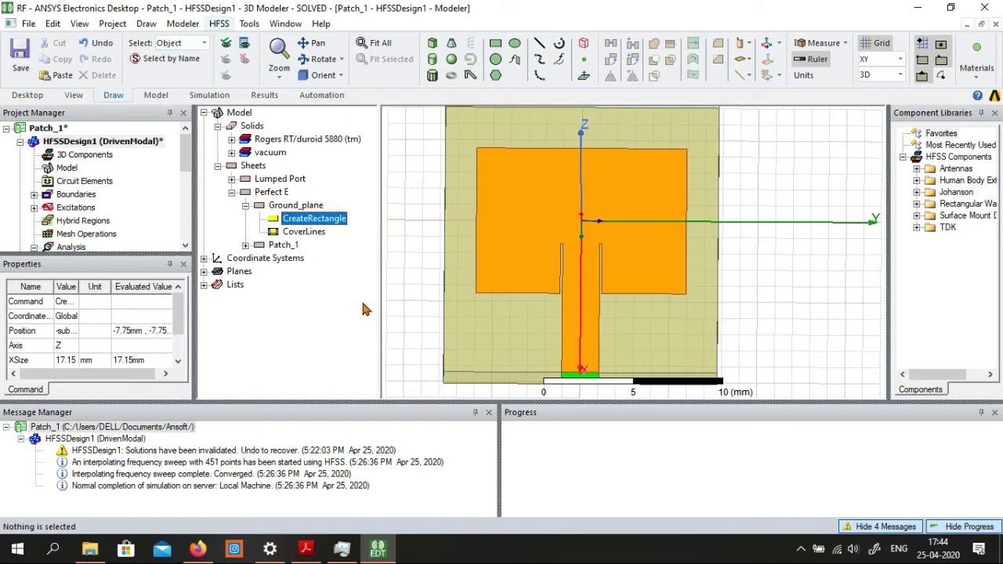
{"action": "key", "text": "Left"}
{"action": "key", "text": "Right"}
{"action": "key", "text": "Down"}
{"action": "key", "text": "Up"}
{"action": "key", "text": "Up"}
{"action": "key", "text": "Up"}
{"action": "key", "text": "Right"}
{"action": "key", "text": "Left"}
{"action": "key", "text": "Down"}
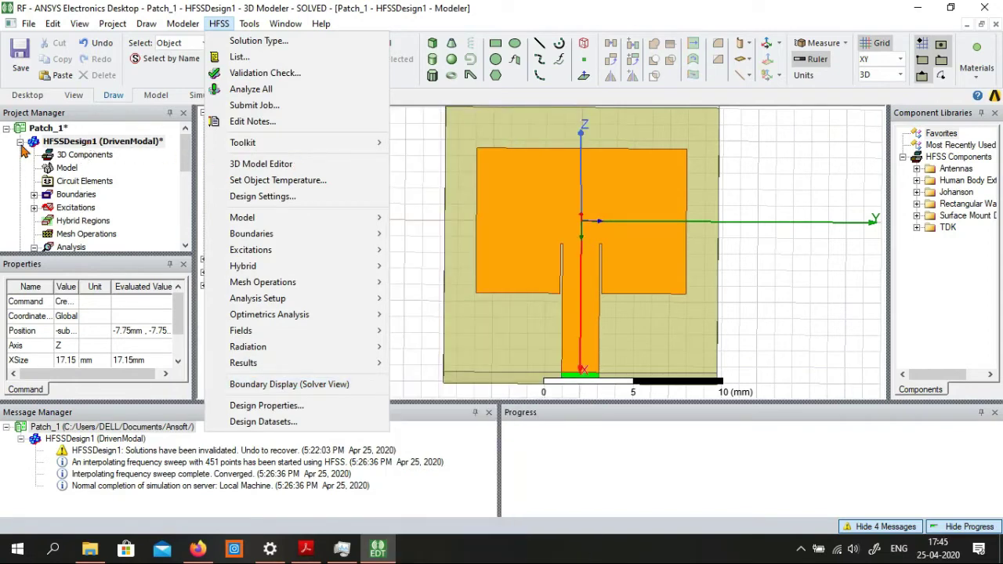
{"action": "key", "text": "Escape"}
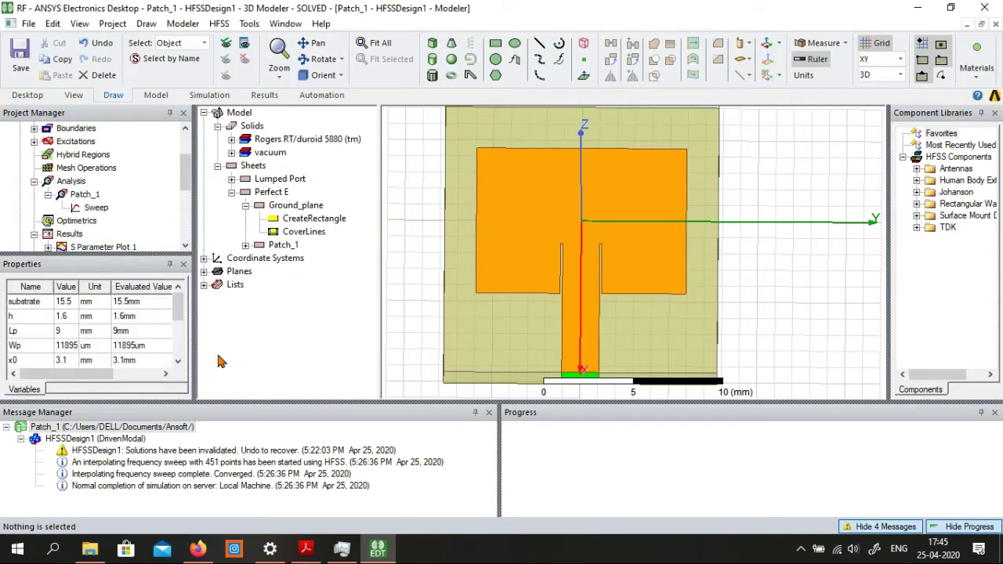
{"action": "double_click", "coordinate": [71, 180]}
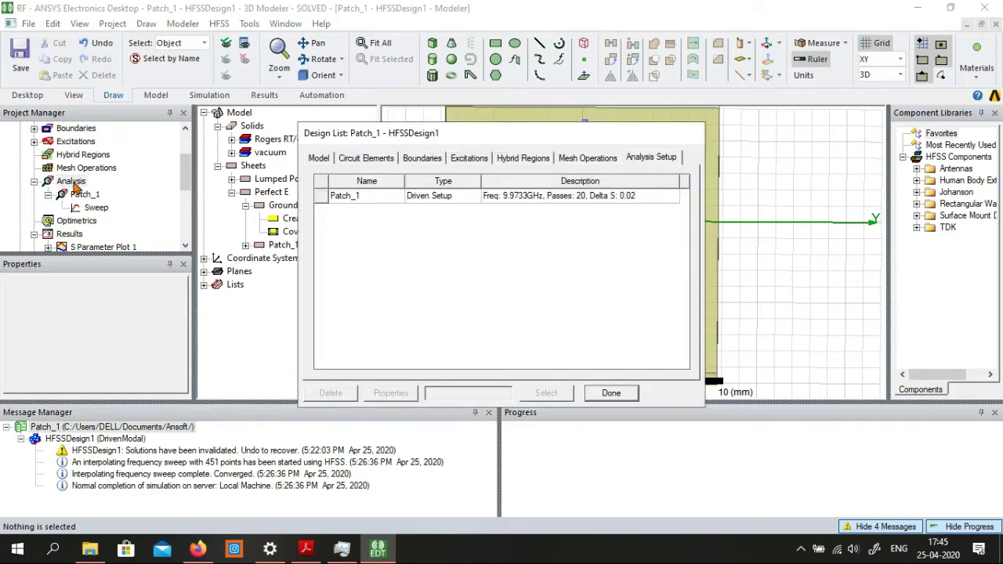
{"action": "key", "text": "Escape"}
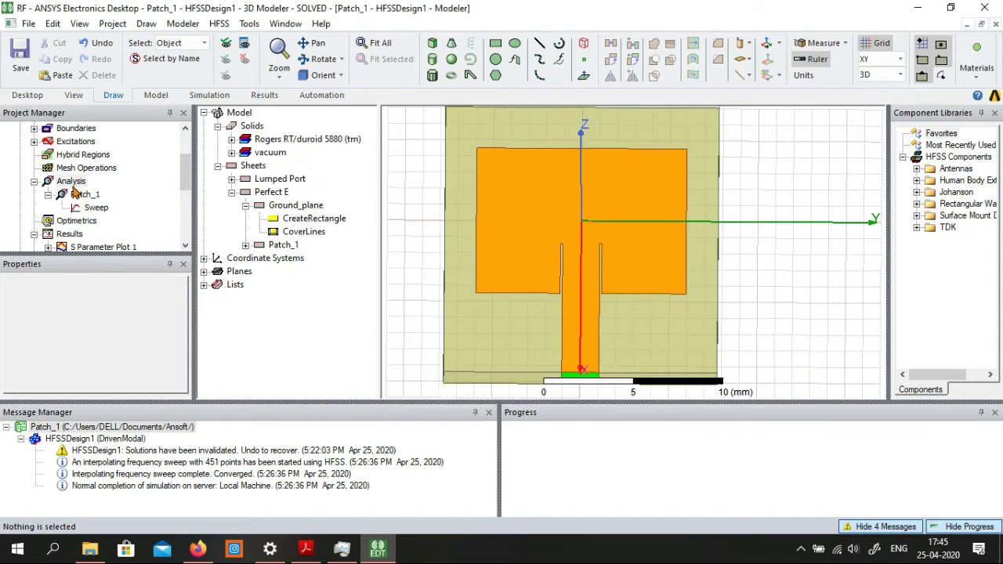
{"action": "double_click", "coordinate": [79, 193]}
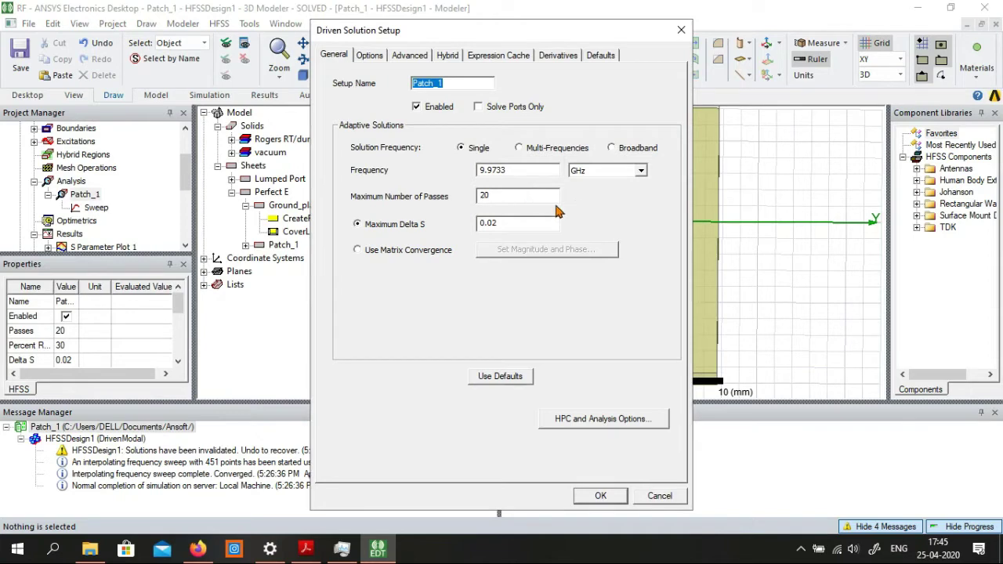
{"action": "left_click", "coordinate": [558, 54]}
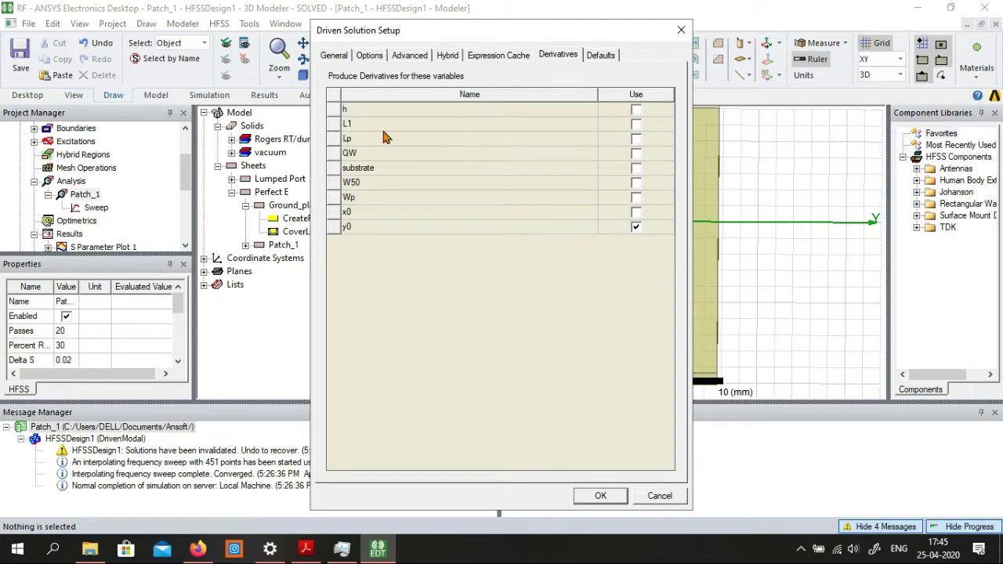
{"action": "key", "text": "space"}
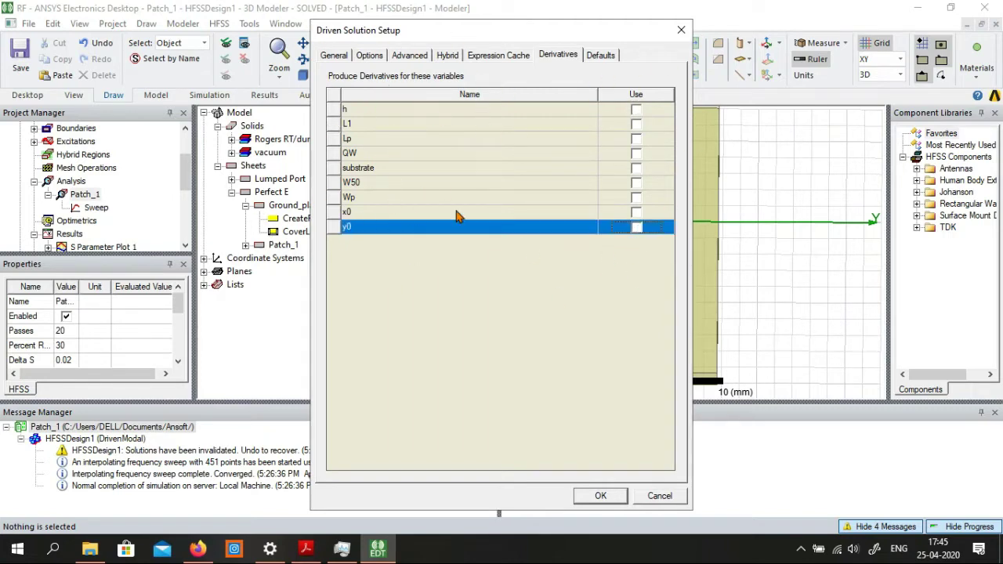
{"action": "key", "text": "space"}
{"action": "key", "text": "Return"}
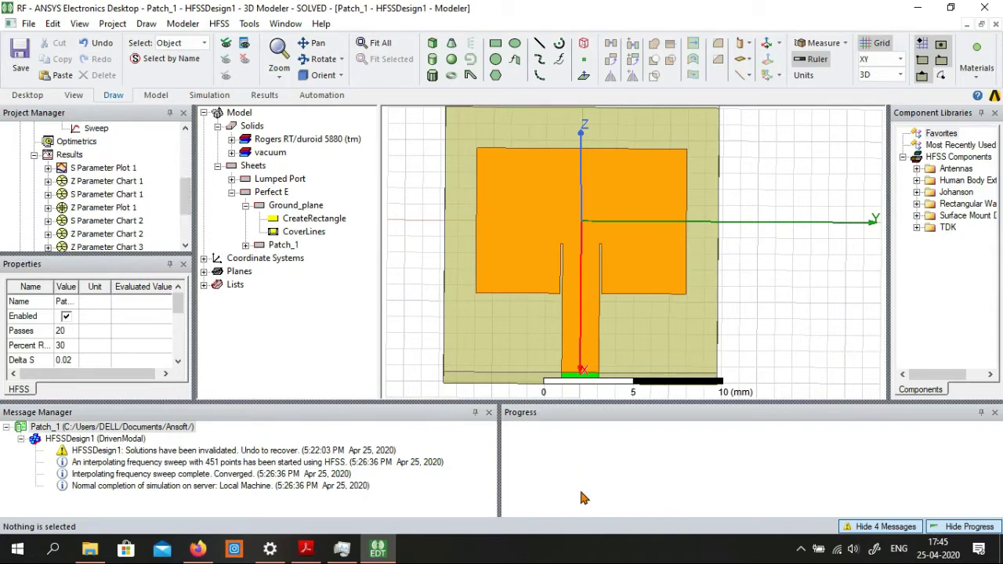
Validate the design and dismiss the passing validation results.
{"action": "left_click", "coordinate": [210, 94]}
{"action": "left_click", "coordinate": [266, 59]}
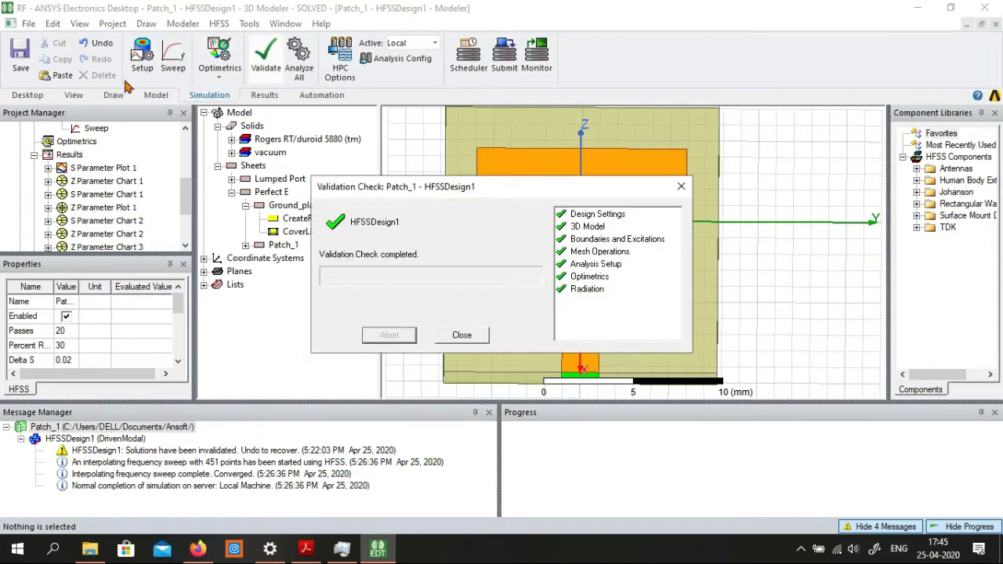
{"action": "key", "text": "Return"}
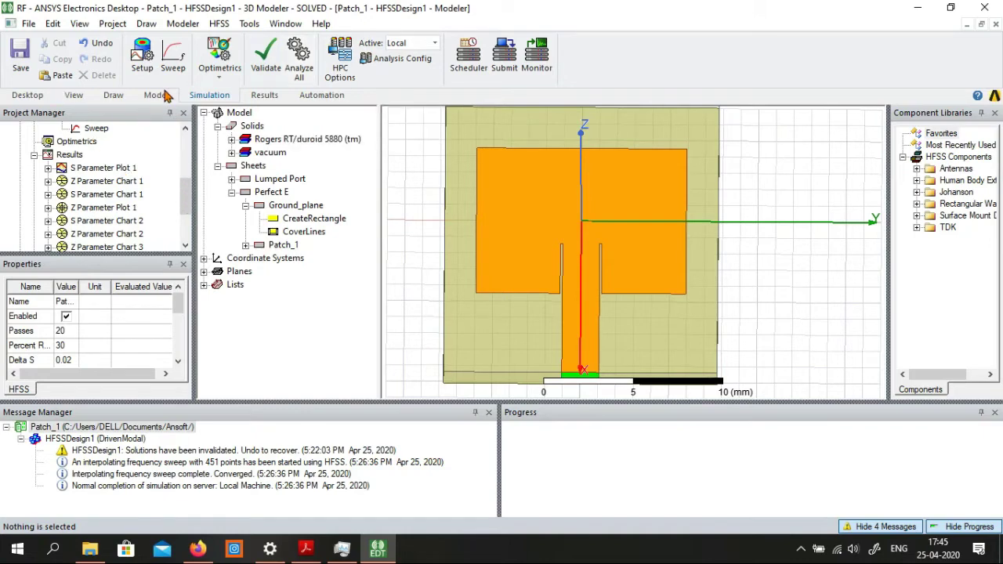
Start a new Modal Solution Data rectangular plot report from Results.
{"action": "left_click", "coordinate": [263, 71]}
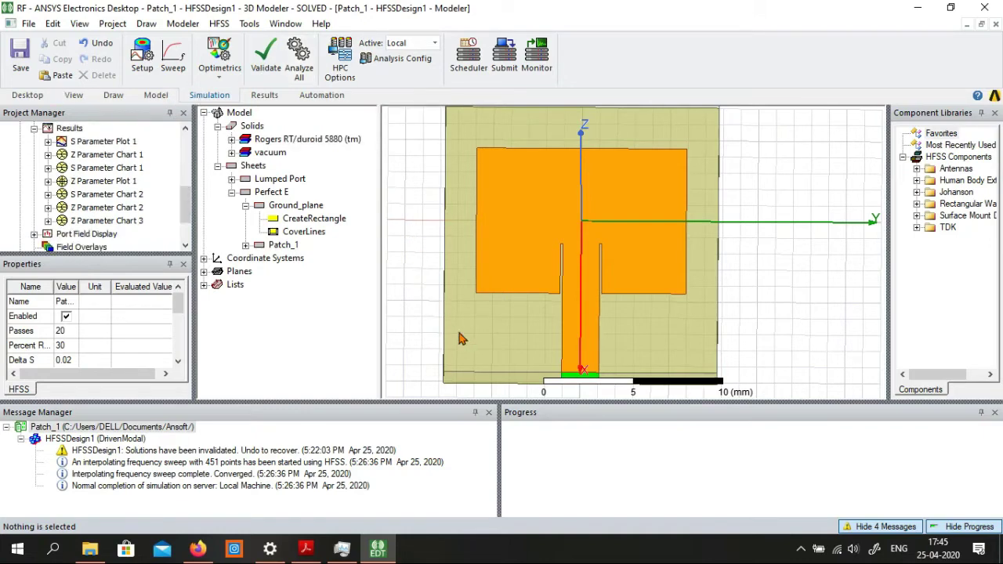
{"action": "right_click", "coordinate": [69, 128]}
{"action": "mouse_move", "coordinate": [162, 90]}
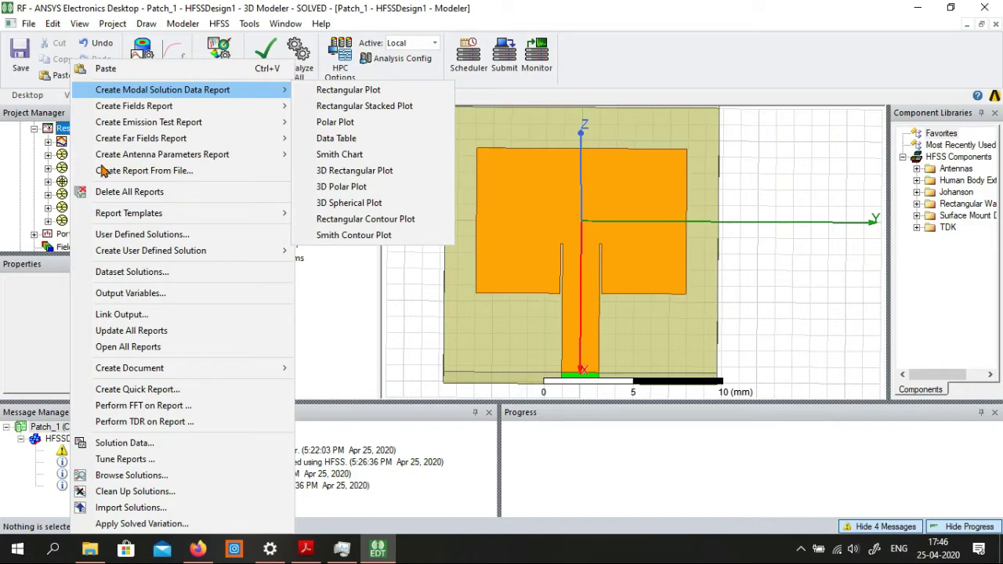
{"action": "key", "text": "Right"}
{"action": "key", "text": "Down"}
{"action": "key", "text": "Up"}
{"action": "key", "text": "Down"}
{"action": "key", "text": "Down"}
{"action": "key", "text": "Up"}
{"action": "key", "text": "Up"}
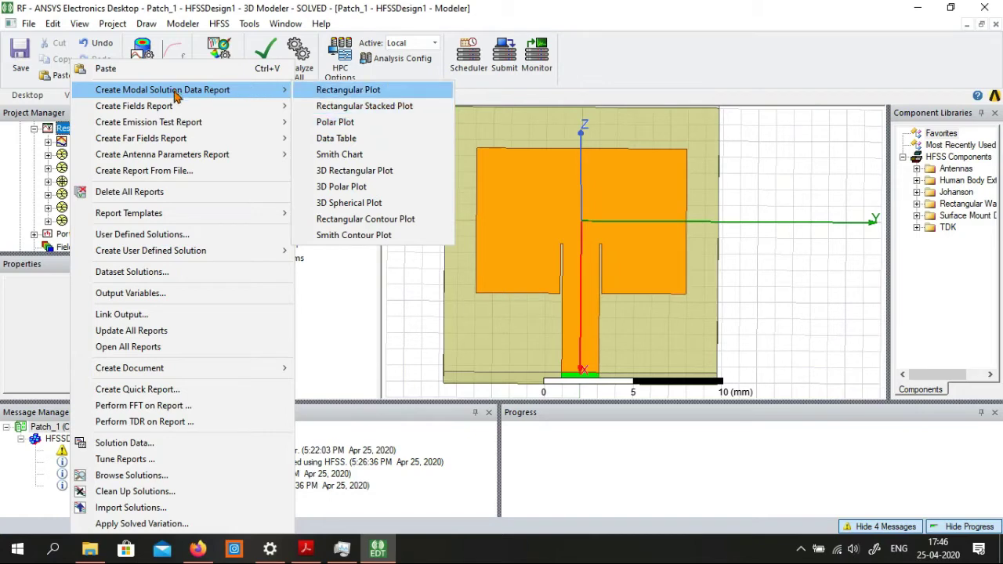
{"action": "key", "text": "Return"}
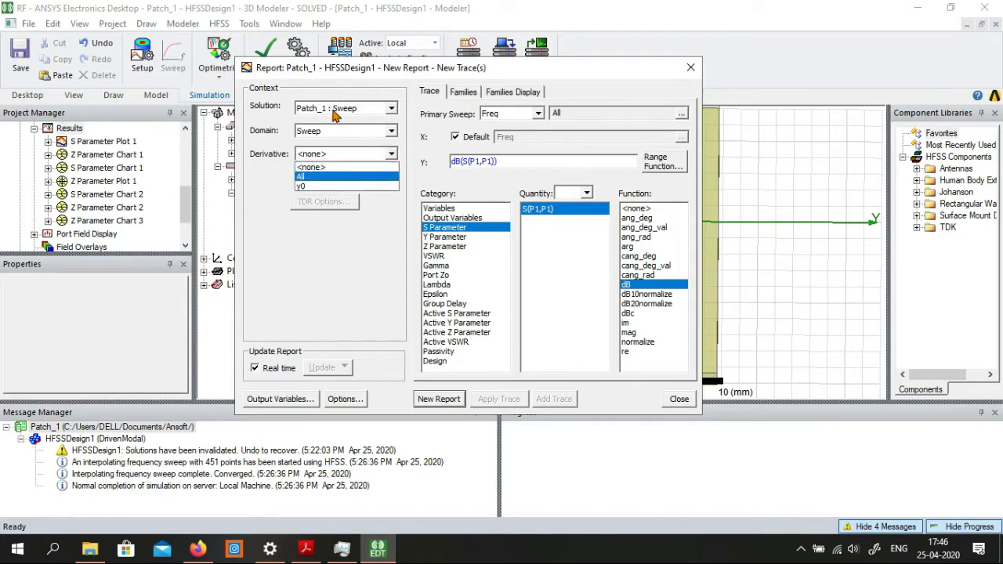
Create Tune S Parameter Plot 1 of dB(TuneS(P1,P1,y0)) using the y0 derivative.
{"action": "key", "text": "Return"}
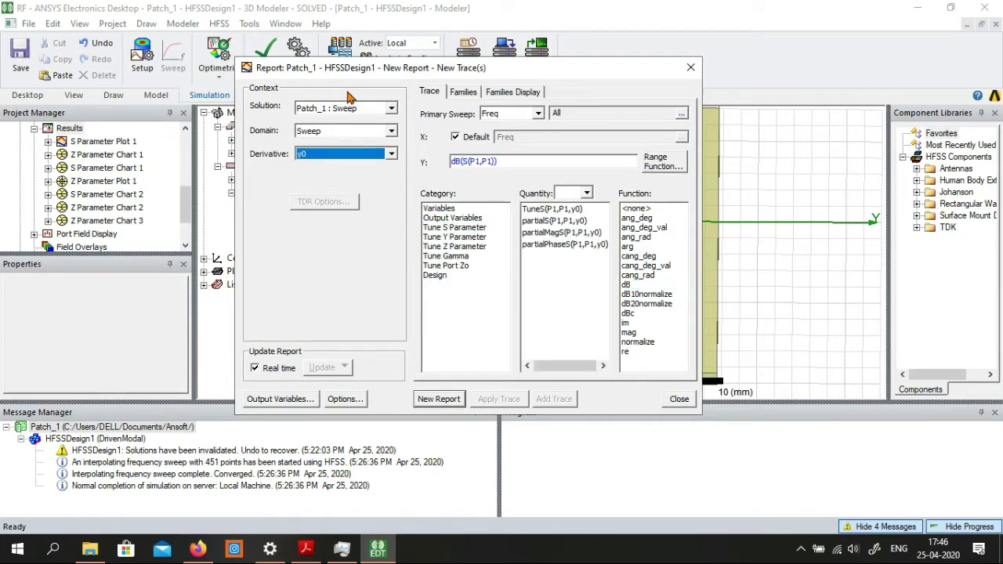
{"action": "left_click", "coordinate": [461, 228]}
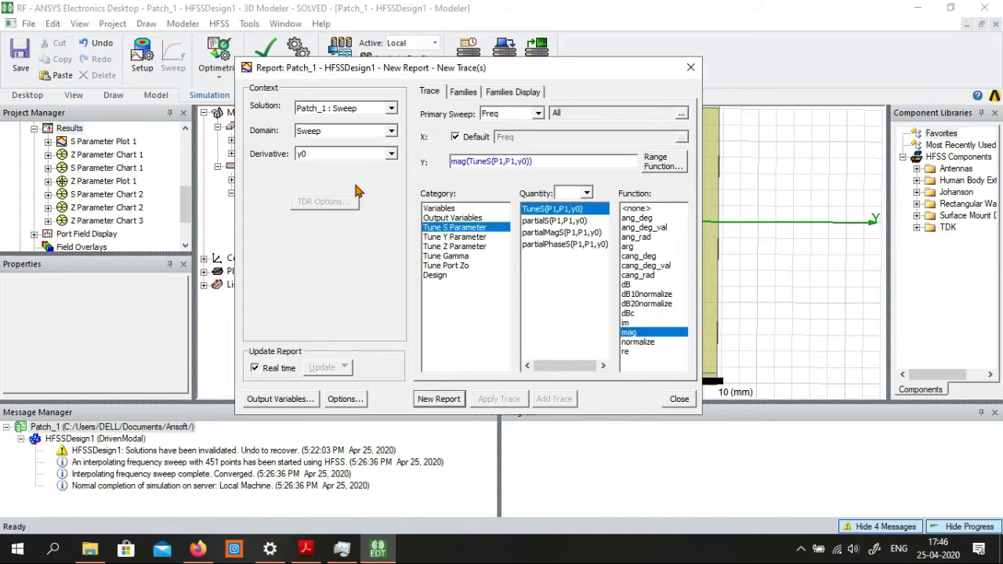
{"action": "key", "text": "d"}
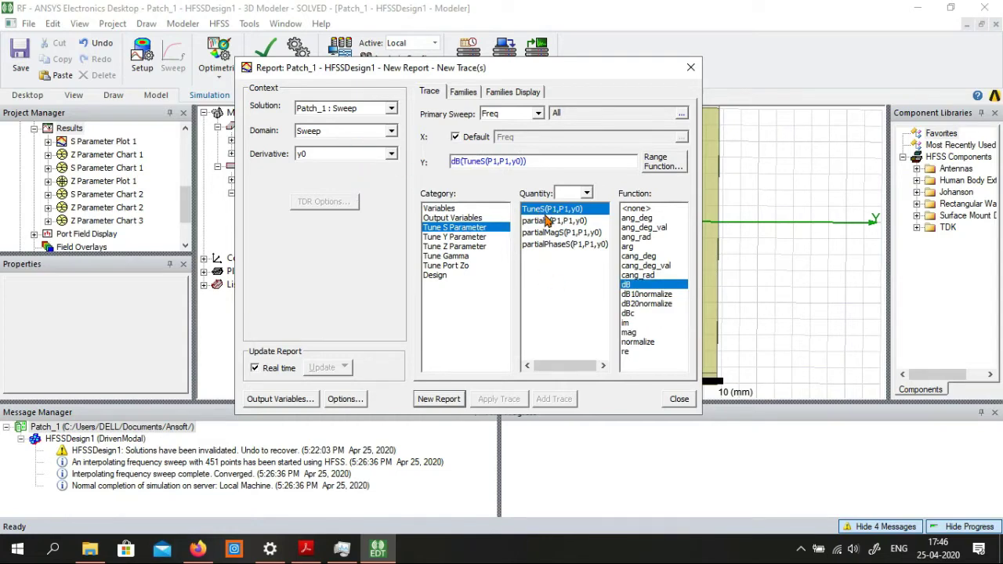
{"action": "key", "text": "Return"}
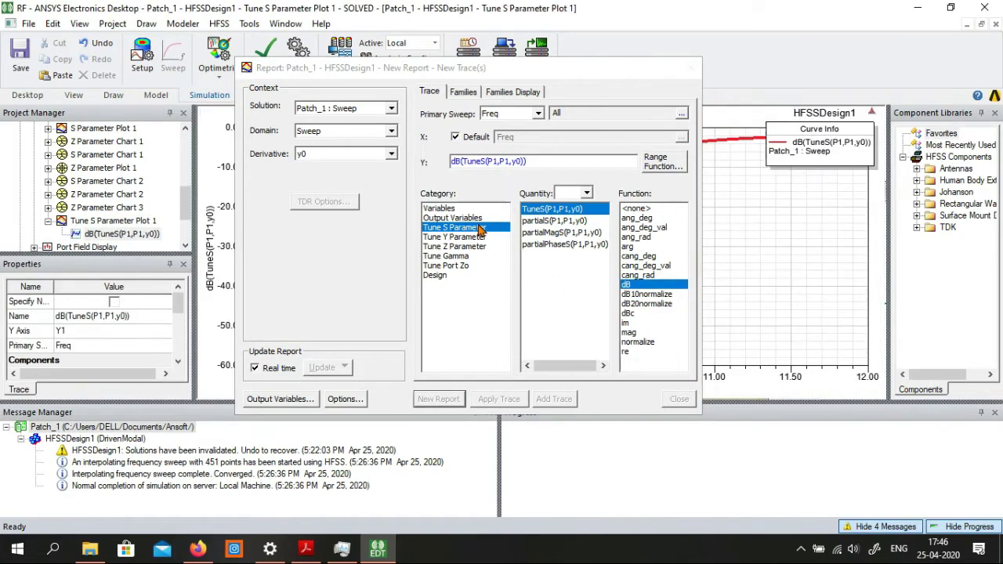
{"action": "key", "text": "Escape"}
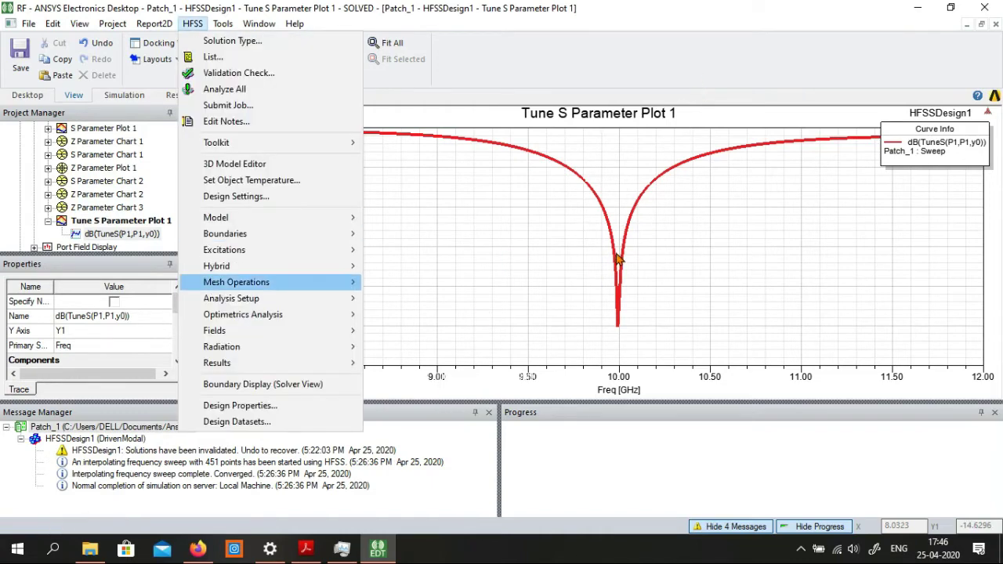
{"action": "mouse_move", "coordinate": [217, 362]}
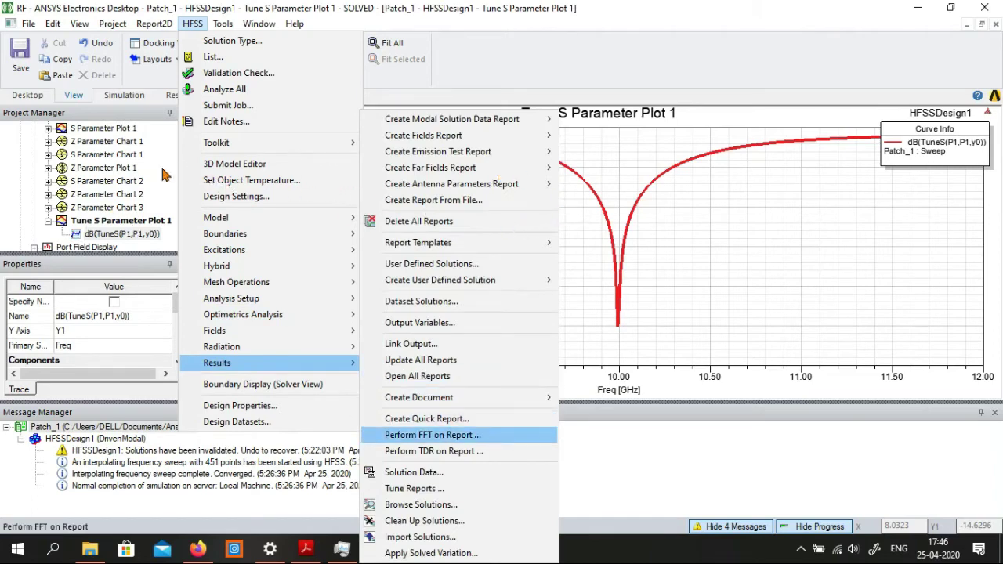
Open Report Tuning for y0 on the tune S-parameter plot.
{"action": "key", "text": "Down"}
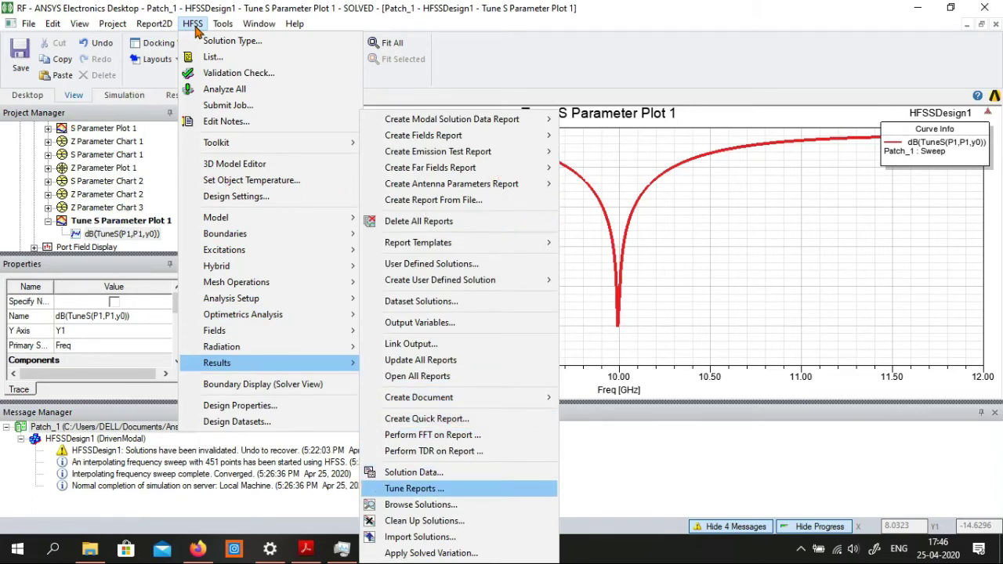
{"action": "key", "text": "Return"}
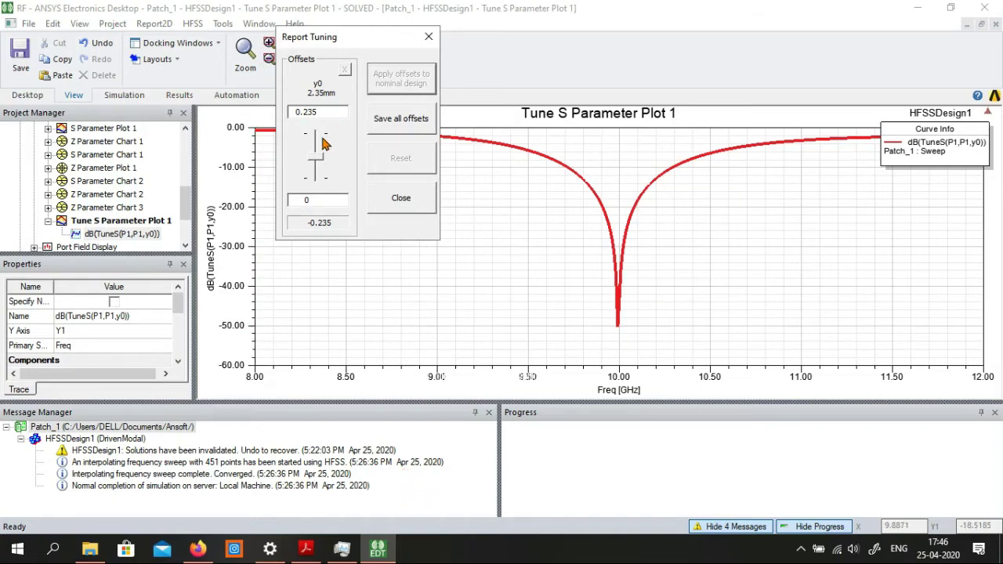
Try y0 offsets up to about 0.099 watching the dip, then reset to 0 and close.
{"action": "left_click", "coordinate": [320, 164]}
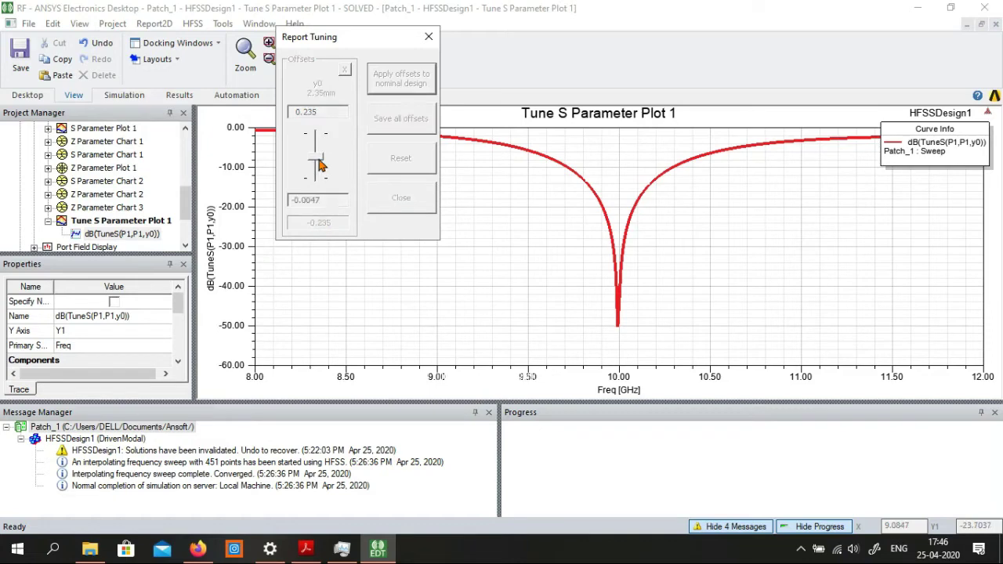
{"action": "left_click", "coordinate": [319, 165]}
{"action": "left_click_drag", "start_coordinate": [320, 164], "coordinate": [313, 160]}
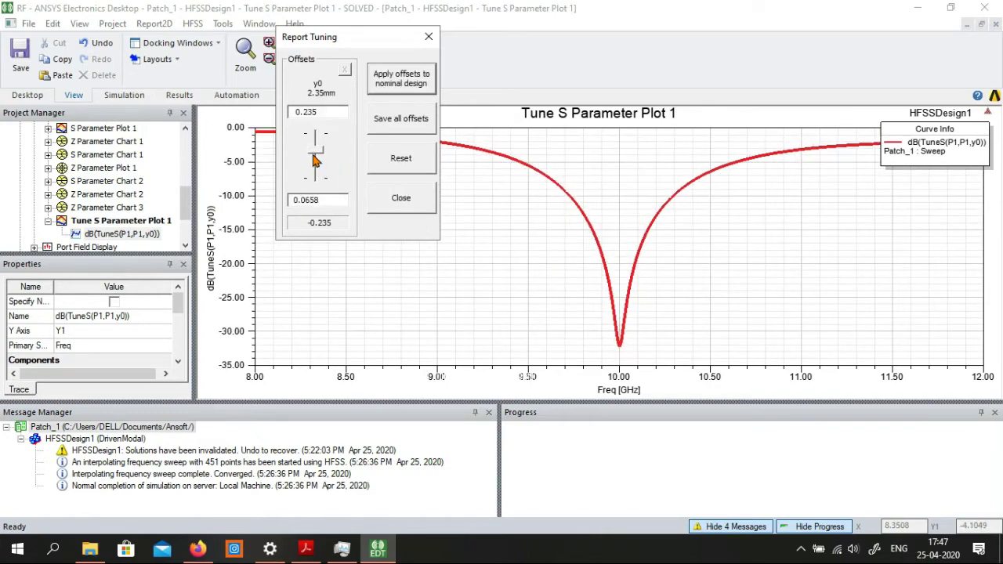
{"action": "left_click", "coordinate": [314, 161]}
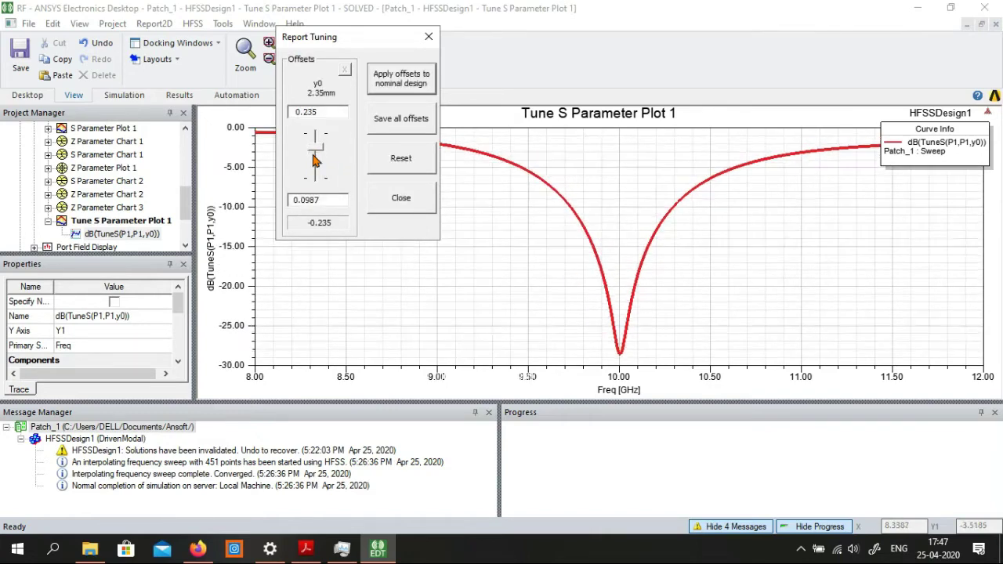
{"action": "left_click", "coordinate": [313, 160]}
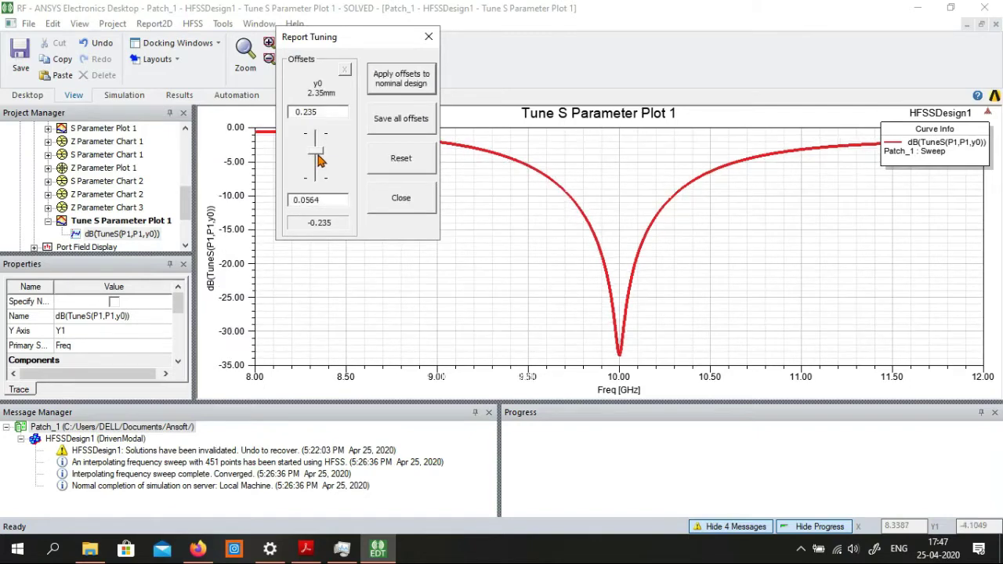
{"action": "left_click", "coordinate": [319, 161]}
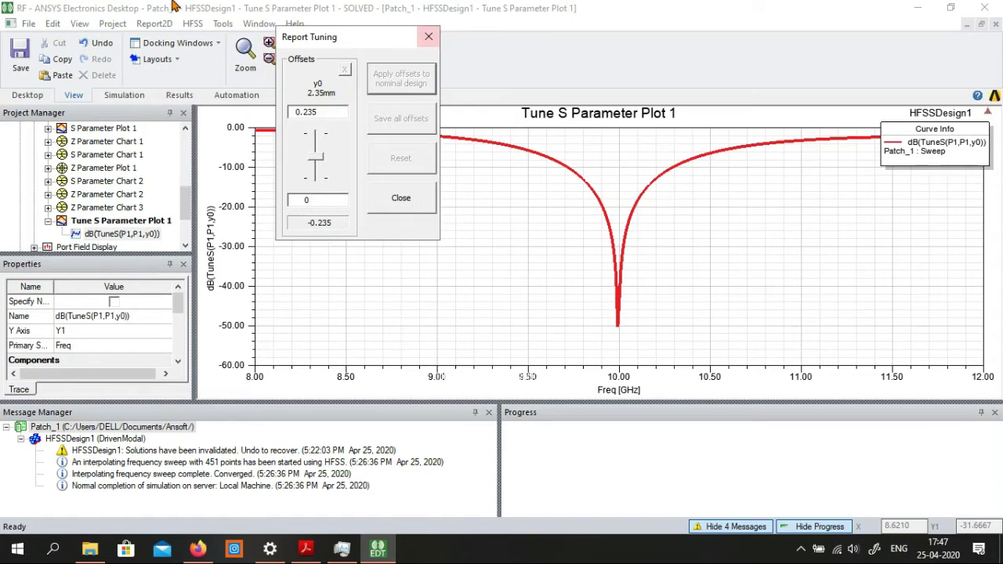
{"action": "key", "text": "Escape"}
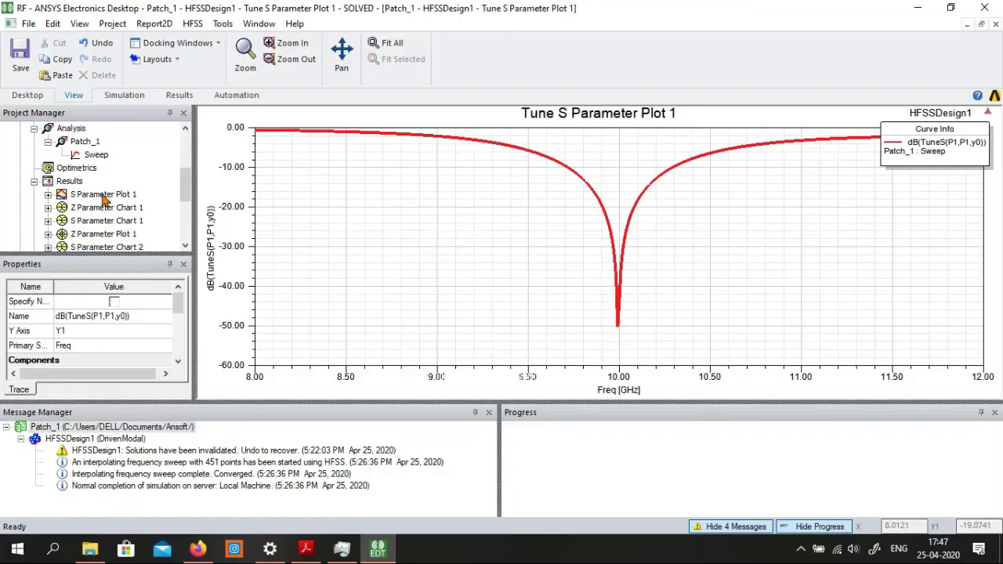
Start a Far Fields Radiation Pattern report from the Results context menu.
{"action": "left_click", "coordinate": [210, 157]}
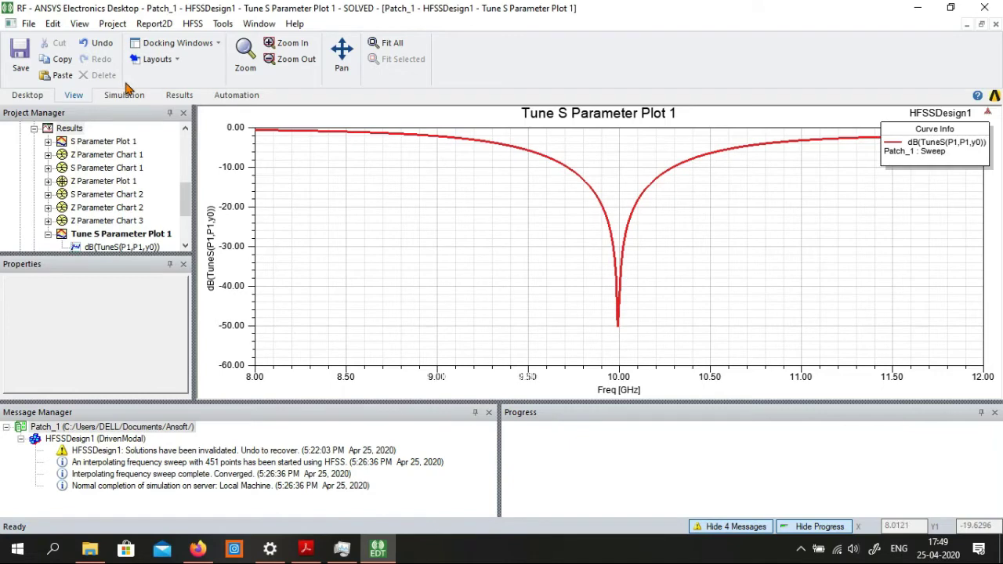
{"action": "key", "text": "shift+F10"}
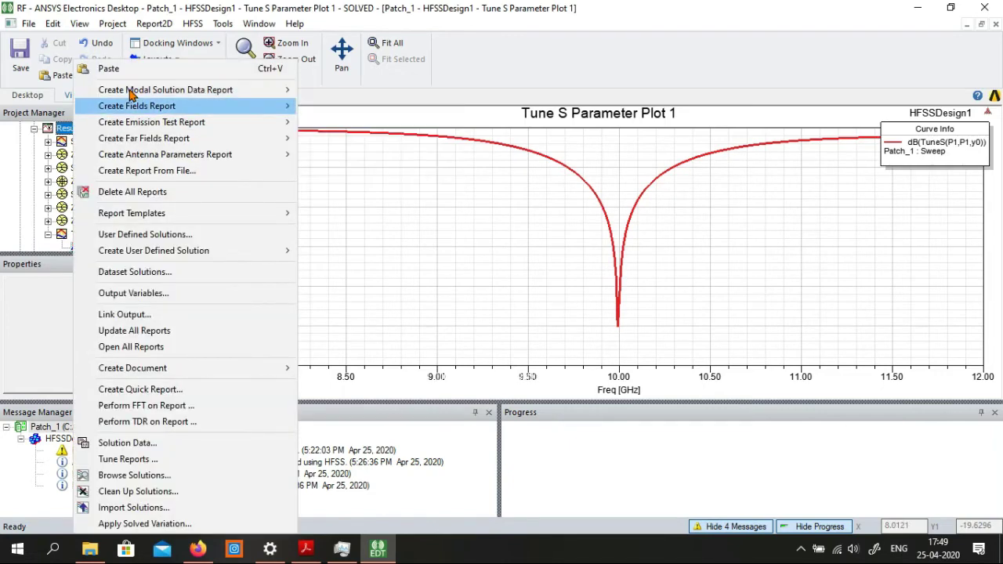
{"action": "key", "text": "Down"}
{"action": "key", "text": "Up"}
{"action": "key", "text": "Down"}
{"action": "key", "text": "Down"}
{"action": "key", "text": "Down"}
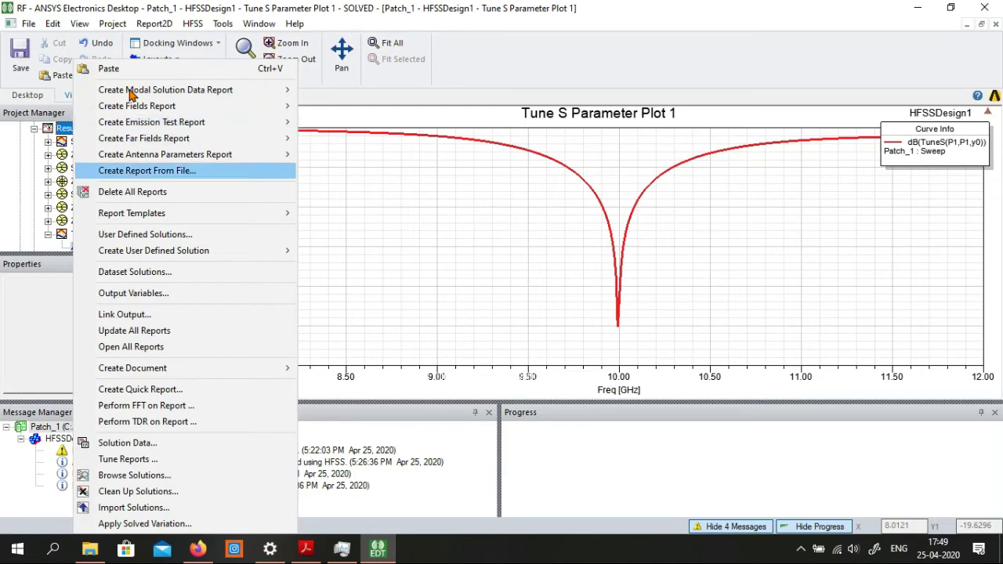
{"action": "key", "text": "Up"}
{"action": "key", "text": "Up"}
{"action": "key", "text": "Right"}
{"action": "key", "text": "Down"}
{"action": "key", "text": "Down"}
{"action": "key", "text": "Down"}
{"action": "key", "text": "Down"}
{"action": "key", "text": "Up"}
{"action": "key", "text": "Up"}
{"action": "key", "text": "Return"}
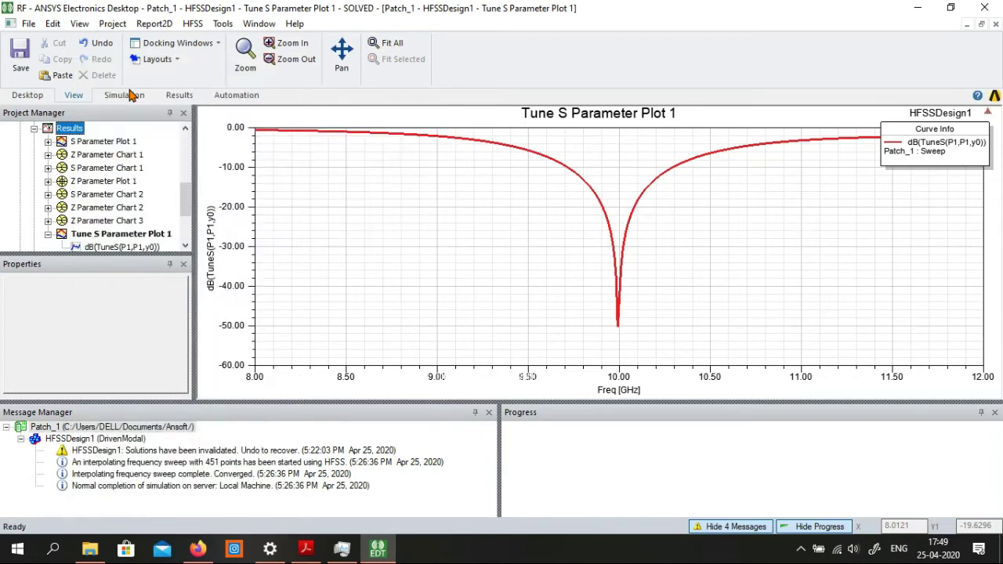
Set the far-field report's derivative to y0 and geometry to Infinite Sphere1.
{"action": "key", "text": "alt+Down"}
{"action": "key", "text": "Down"}
{"action": "key", "text": "Down"}
{"action": "key", "text": "Return"}
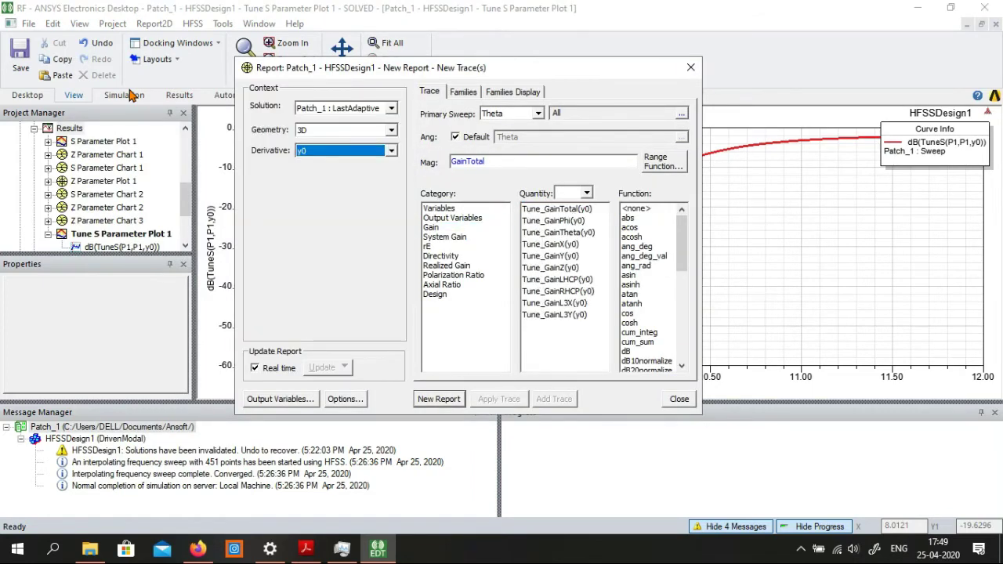
{"action": "key", "text": "shift+Tab"}
{"action": "key", "text": "alt+Down"}
{"action": "key", "text": "Down"}
{"action": "key", "text": "Down"}
{"action": "key", "text": "Down"}
{"action": "key", "text": "Return"}
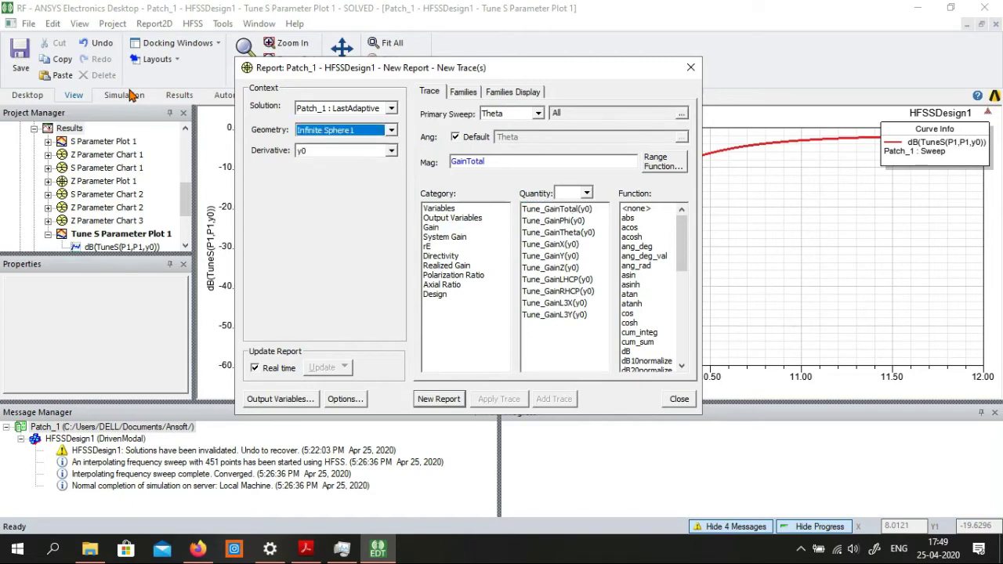
Limit Phi to 0deg and create the GainTotal polar plot at 9.9733 GHz.
{"action": "key", "text": "ctrl+Tab"}
{"action": "key", "text": "Tab"}
{"action": "key", "text": "space"}
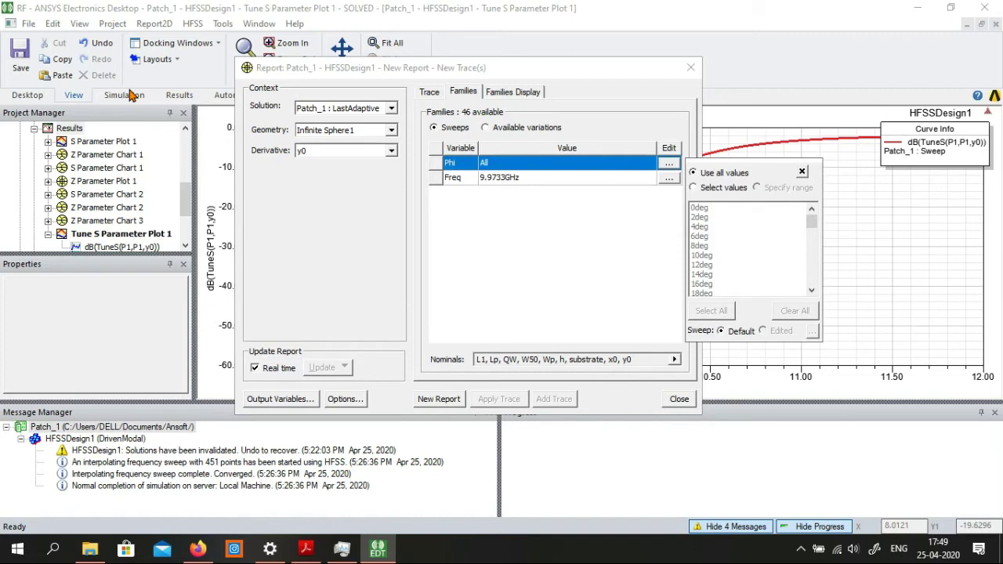
{"action": "key", "text": "Down"}
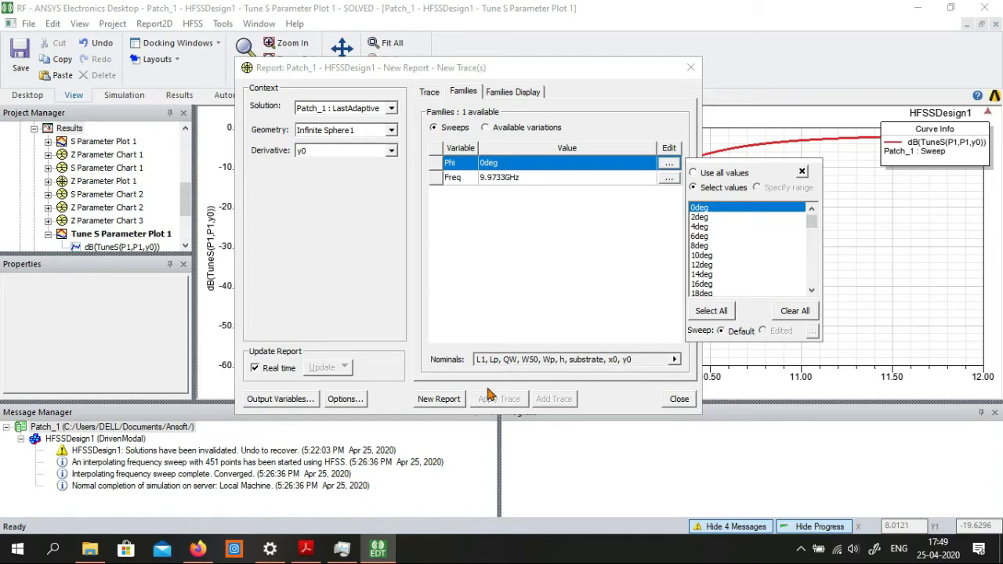
{"action": "key", "text": "Escape"}
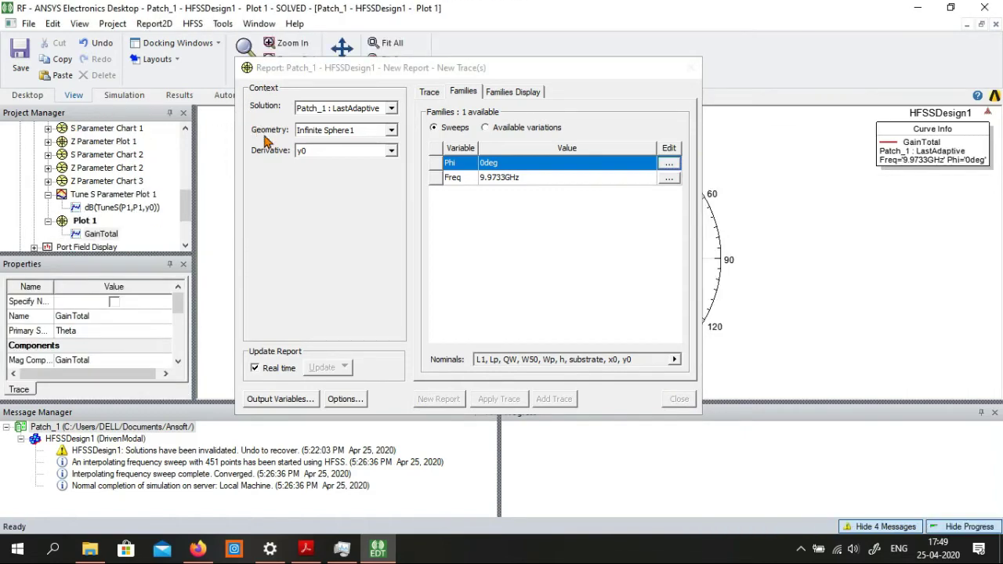
{"action": "key", "text": "Escape"}
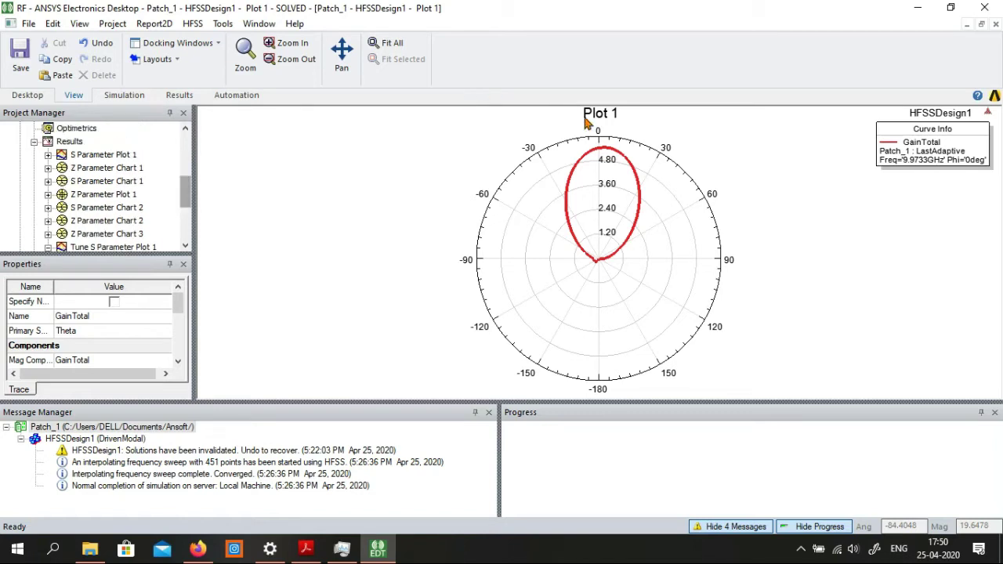
Navigate the HFSS menu to Fields > Plot Fields > Radiation Field.
{"action": "key", "text": "alt+s"}
{"action": "key", "text": "Down"}
{"action": "key", "text": "Right"}
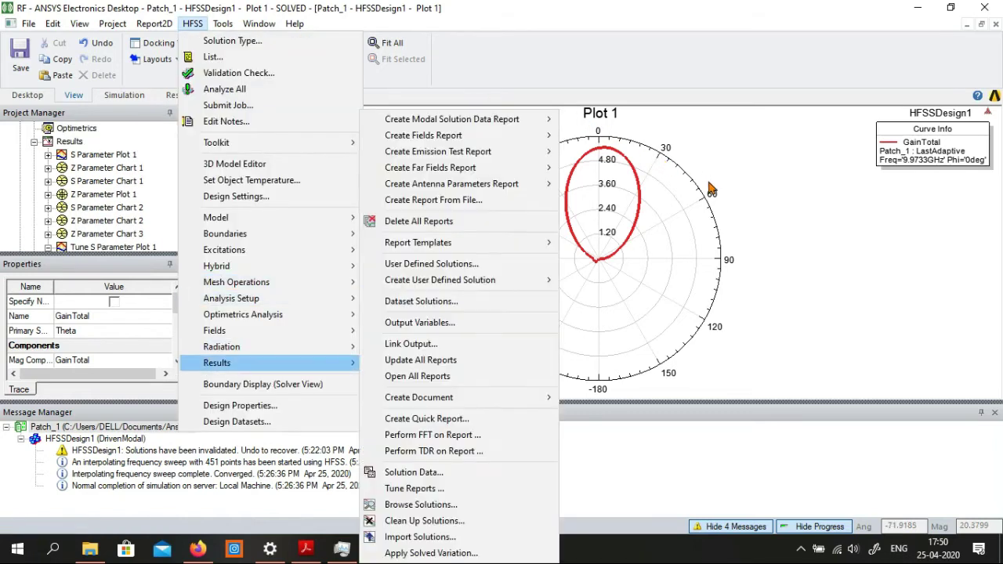
{"action": "key", "text": "l"}
{"action": "key", "text": "Up"}
{"action": "key", "text": "Up"}
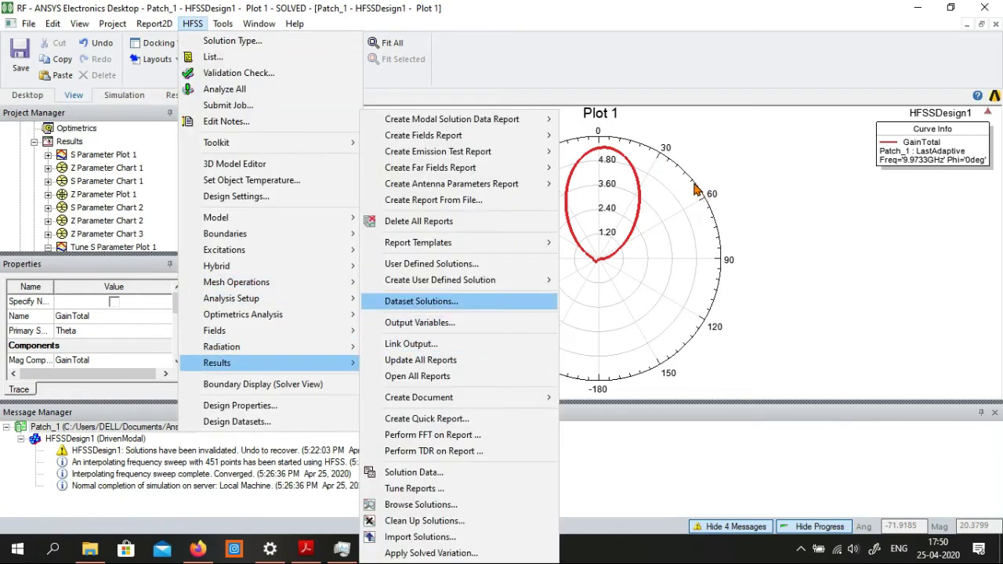
{"action": "key", "text": "Up"}
{"action": "key", "text": "Down"}
{"action": "key", "text": "Down"}
{"action": "key", "text": "Down"}
{"action": "key", "text": "Up"}
{"action": "key", "text": "Down"}
{"action": "key", "text": "Down"}
{"action": "key", "text": "Down"}
{"action": "key", "text": "Up"}
{"action": "key", "text": "Up"}
{"action": "key", "text": "Up"}
{"action": "key", "text": "Up"}
{"action": "key", "text": "Up"}
{"action": "key", "text": "Up"}
{"action": "key", "text": "Down"}
{"action": "key", "text": "Down"}
{"action": "key", "text": "Down"}
{"action": "key", "text": "Left"}
{"action": "key", "text": "Up"}
{"action": "key", "text": "Up"}
{"action": "key", "text": "Right"}
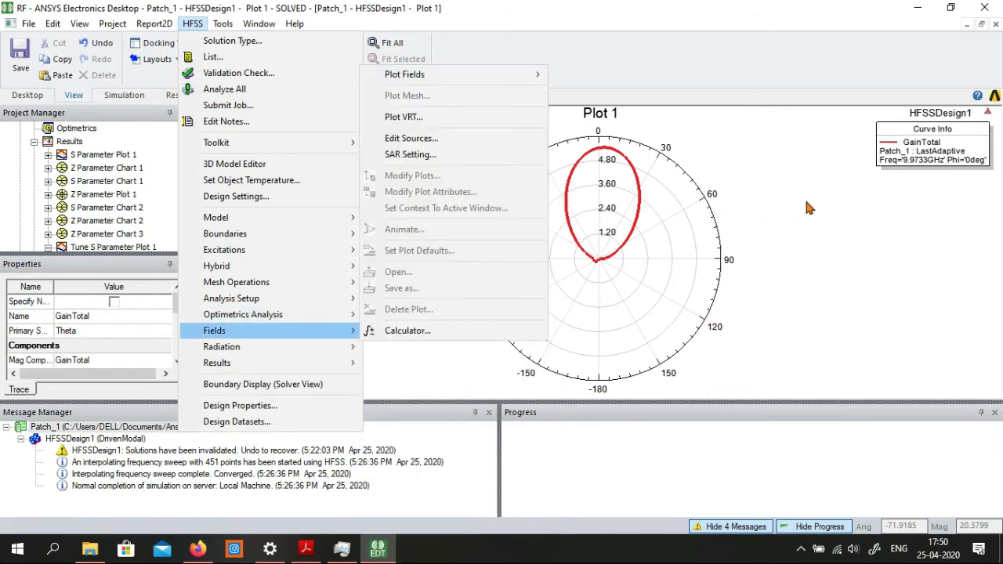
{"action": "key", "text": "Down"}
{"action": "key", "text": "Right"}
{"action": "key", "text": "Down"}
{"action": "key", "text": "Down"}
{"action": "key", "text": "Down"}
{"action": "key", "text": "Down"}
Tick Visible for Plot 1 in the Overlay radiation field dialog, apply, and close it.
{"action": "key", "text": "Return"}
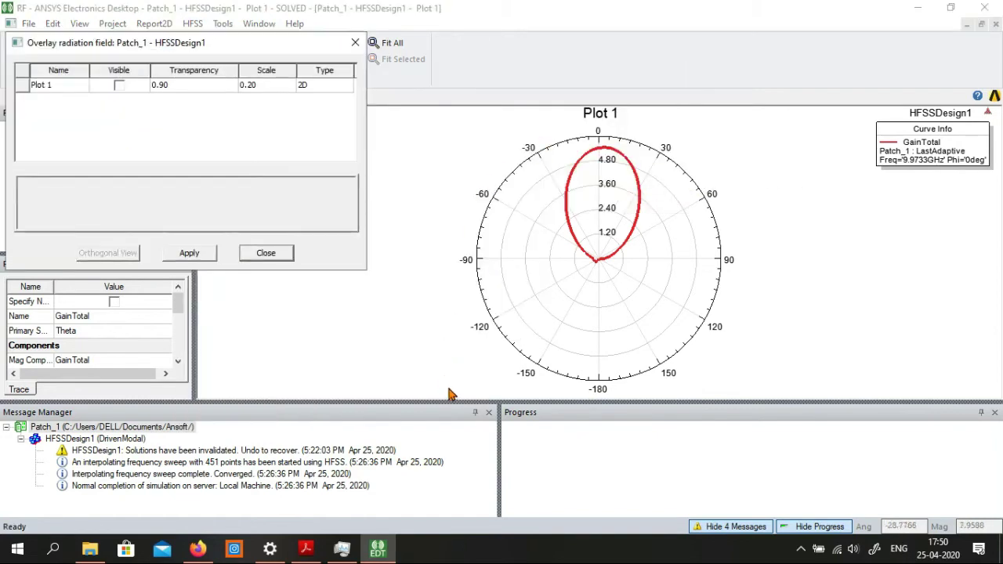
{"action": "key", "text": "space"}
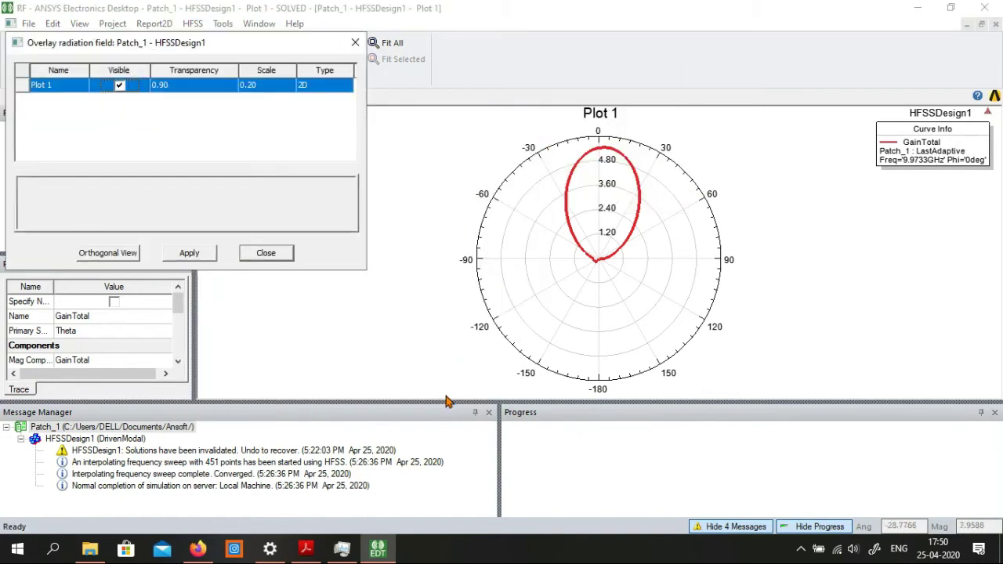
{"action": "key", "text": "Return"}
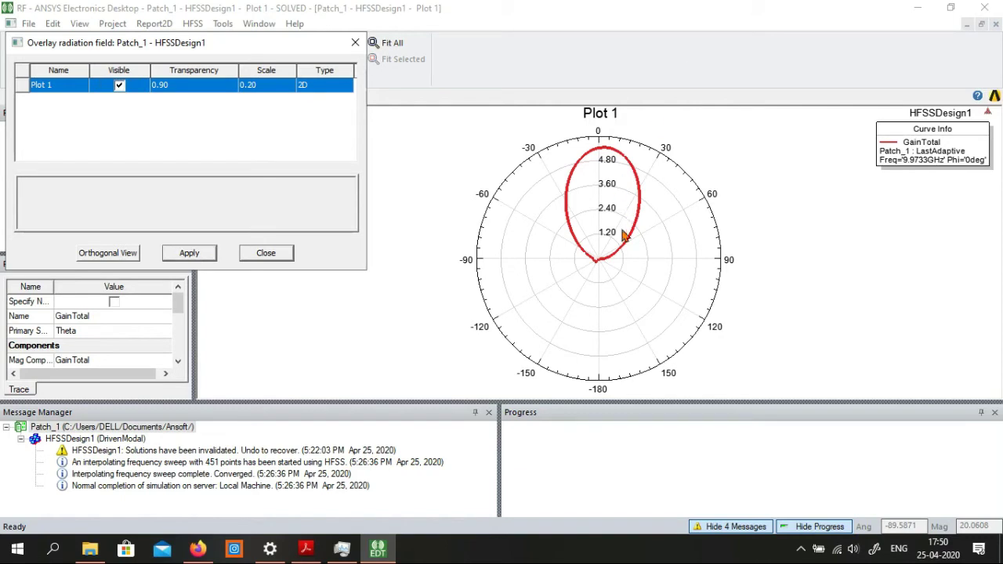
{"action": "key", "text": "Tab"}
{"action": "key", "text": "Return"}
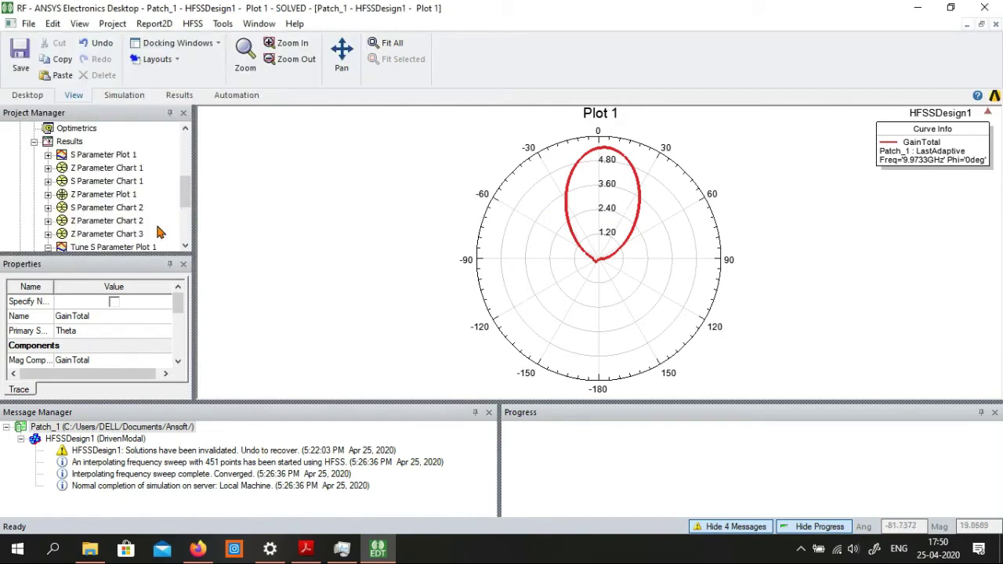
Switch to the 3D Modeler window and orbit to an isometric view of the gain pattern over the patch.
{"action": "scroll", "coordinate": [92, 246], "scroll_direction": "down", "scroll_amount": 2}
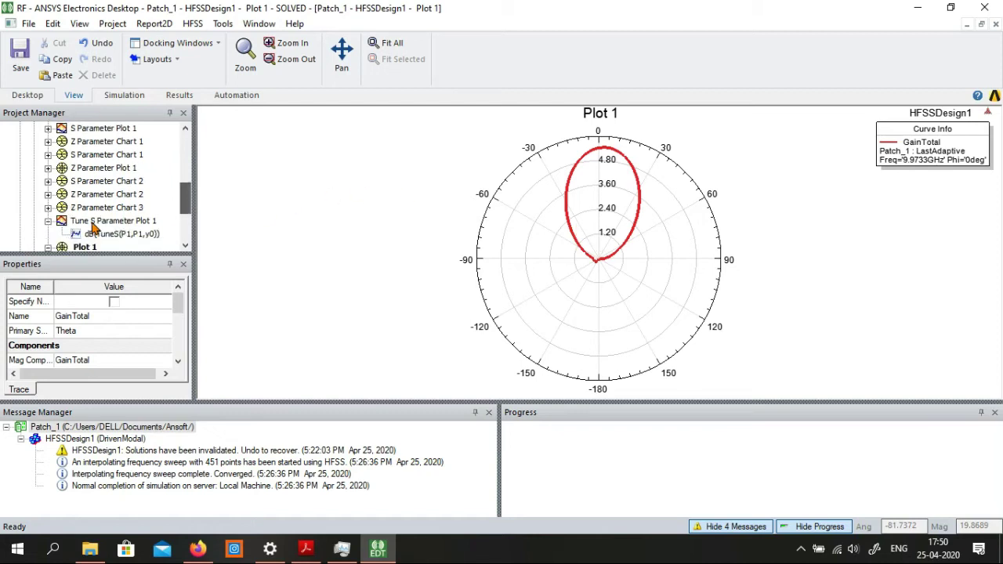
{"action": "scroll", "coordinate": [93, 245], "scroll_direction": "down", "scroll_amount": 2}
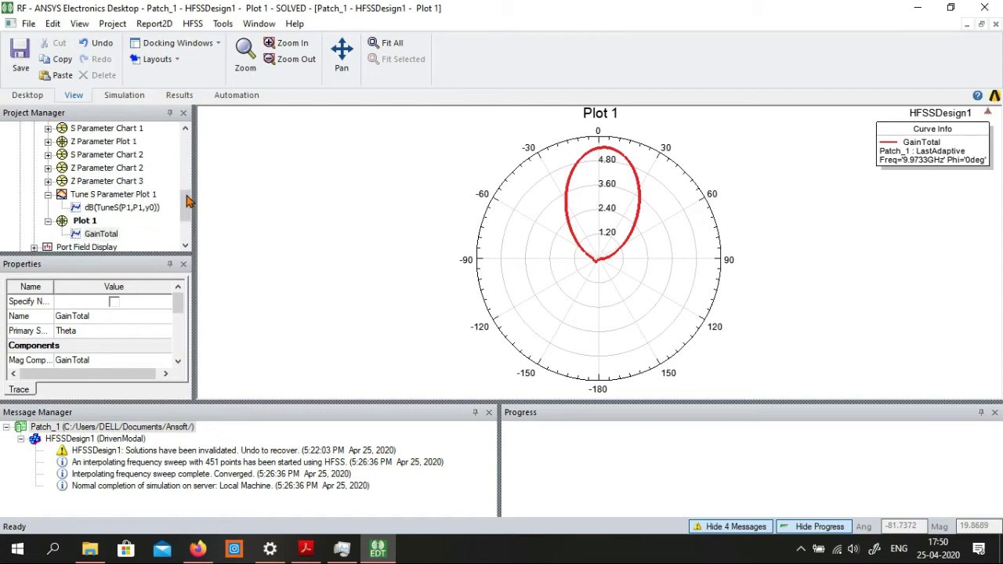
{"action": "left_click_drag", "start_coordinate": [187, 201], "coordinate": [188, 213]}
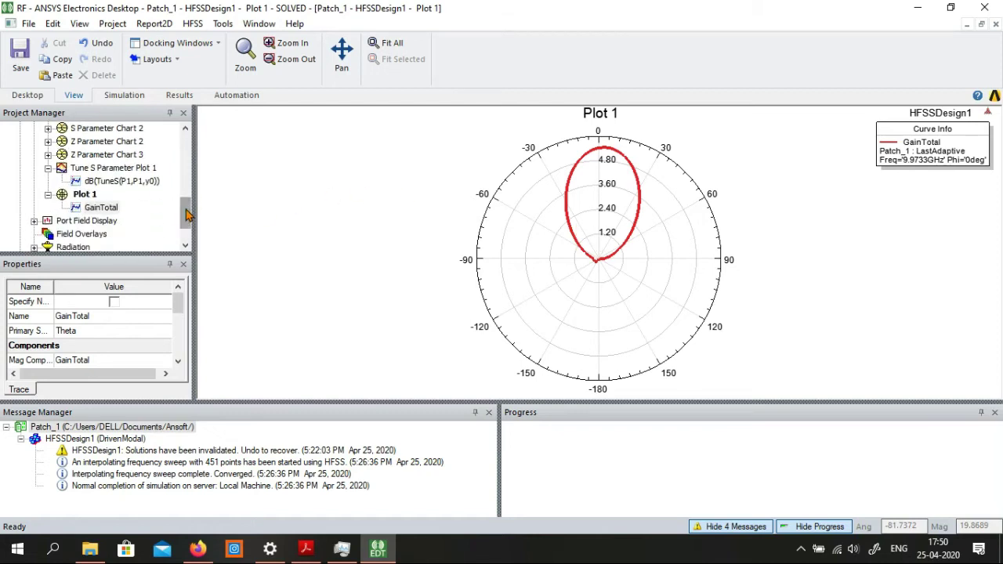
{"action": "scroll", "coordinate": [188, 165], "scroll_direction": "up", "scroll_amount": 5}
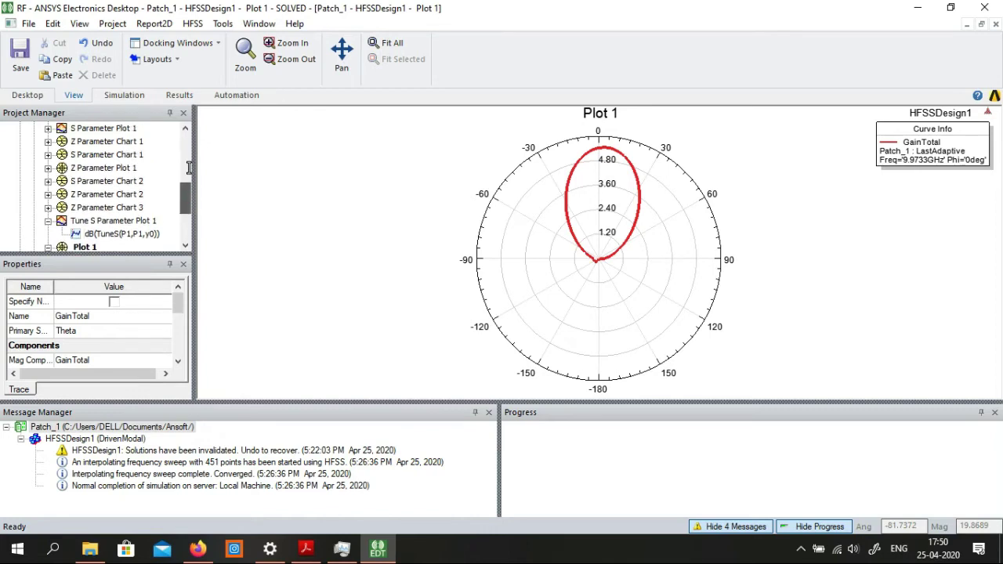
{"action": "scroll", "coordinate": [189, 166], "scroll_direction": "up", "scroll_amount": 3}
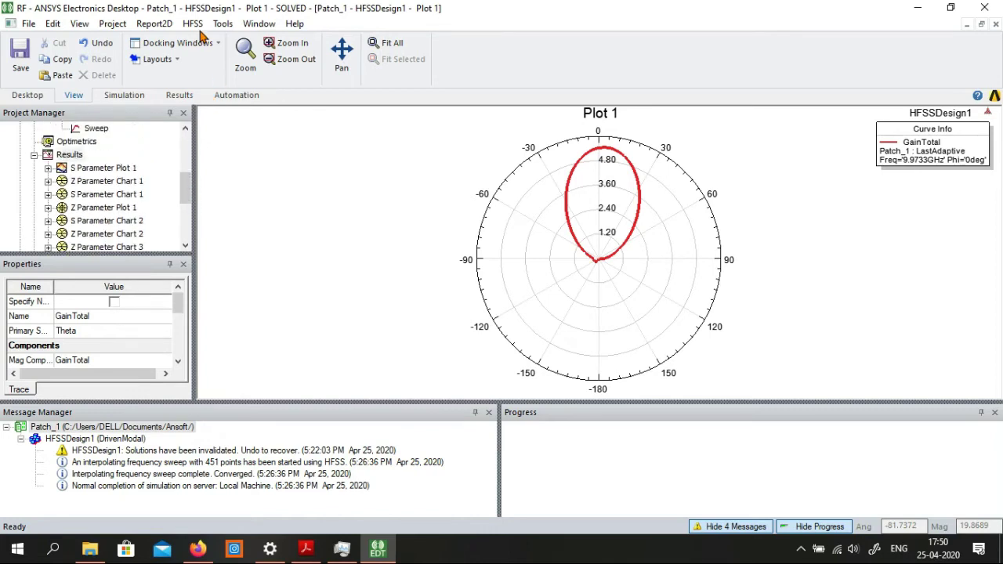
{"action": "key", "text": "ctrl+Tab"}
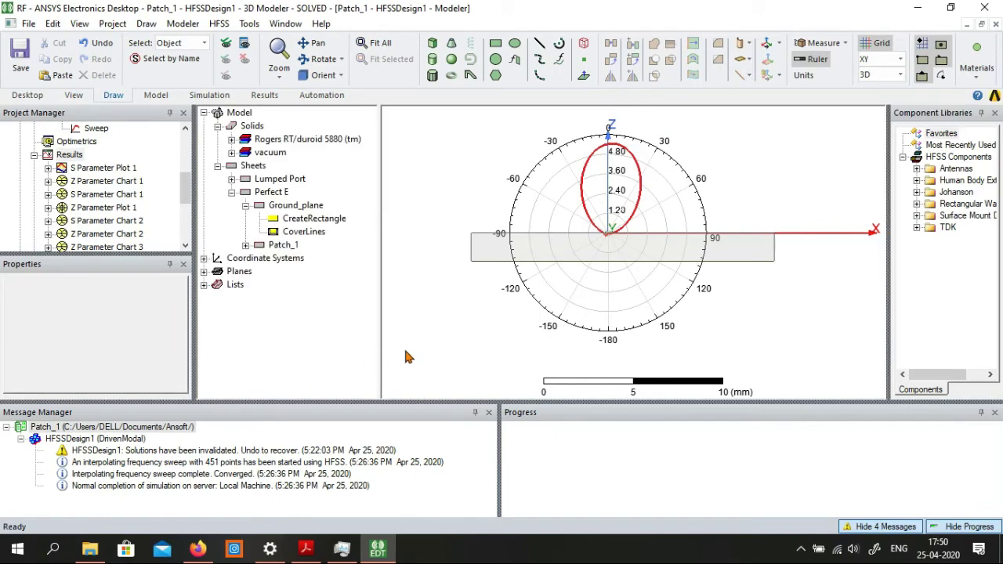
{"action": "key", "text": "alt"}
{"action": "mouse_move", "coordinate": [449, 384]}
{"action": "left_mouse_down", "text": "alt"}
{"action": "mouse_move", "coordinate": [285, 334]}
{"action": "mouse_move", "coordinate": [583, 76]}
{"action": "left_mouse_up", "text": "alt"}
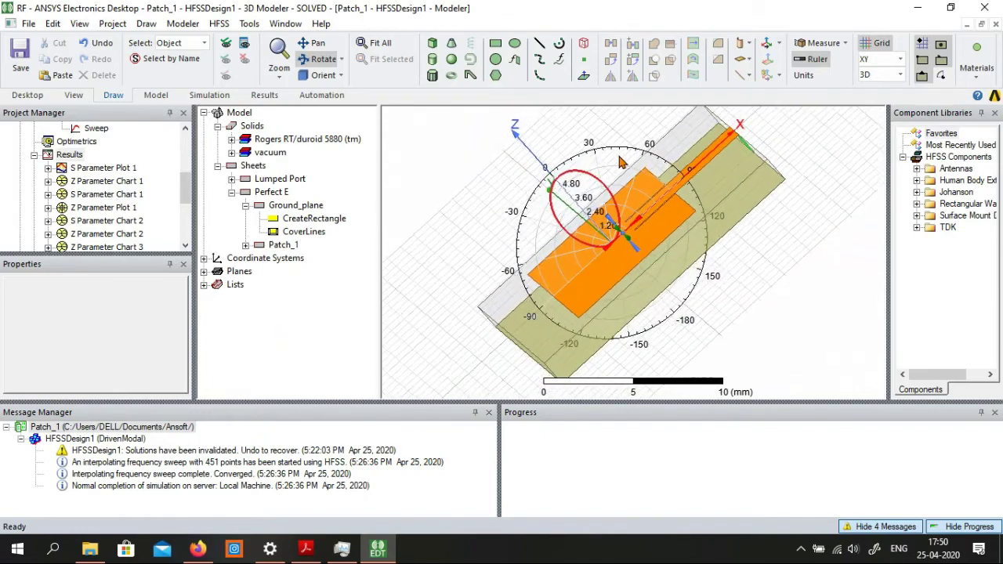
Open Report Tuning for the y0 design variable from HFSS > Results.
{"action": "key", "text": "Left"}
{"action": "key", "text": "Left"}
{"action": "key", "text": "Left"}
{"action": "key", "text": "Return"}
{"action": "key", "text": "o"}
{"action": "key", "text": "r"}
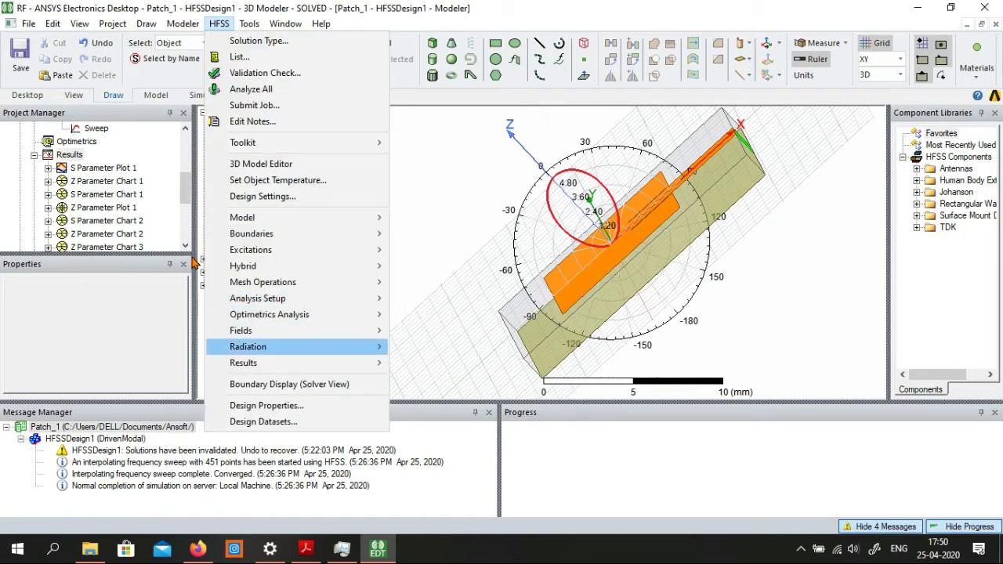
{"action": "key", "text": "Right"}
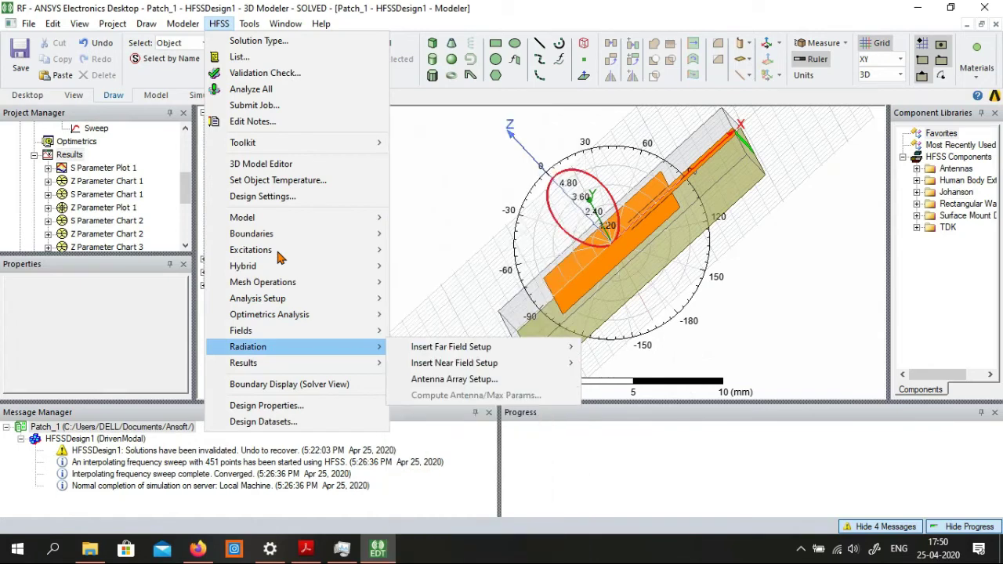
{"action": "key", "text": "r"}
{"action": "key", "text": "Right"}
{"action": "key", "text": "o"}
{"action": "key", "text": "t"}
{"action": "key", "text": "Return"}
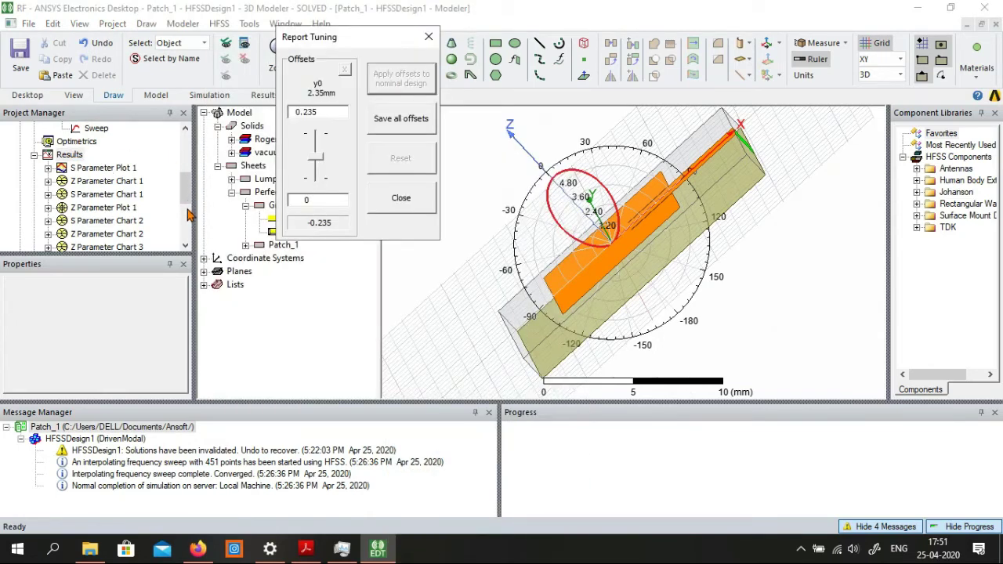
Raise the y0 offset toward about 0.18, then reset it to 0.
{"action": "key", "text": "Down"}
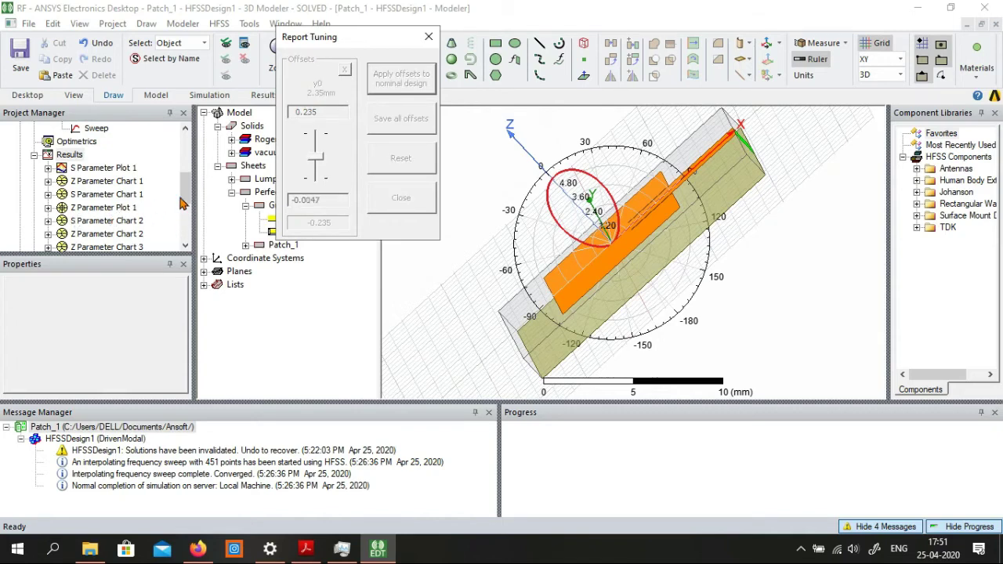
{"action": "key", "text": "Up"}
{"action": "key", "text": "Up"}
{"action": "key", "text": "Up"}
{"action": "key", "text": "Up"}
{"action": "key", "text": "Up"}
{"action": "key", "text": "Up"}
{"action": "key", "text": "Up"}
{"action": "key", "text": "Up"}
{"action": "key", "text": "Up"}
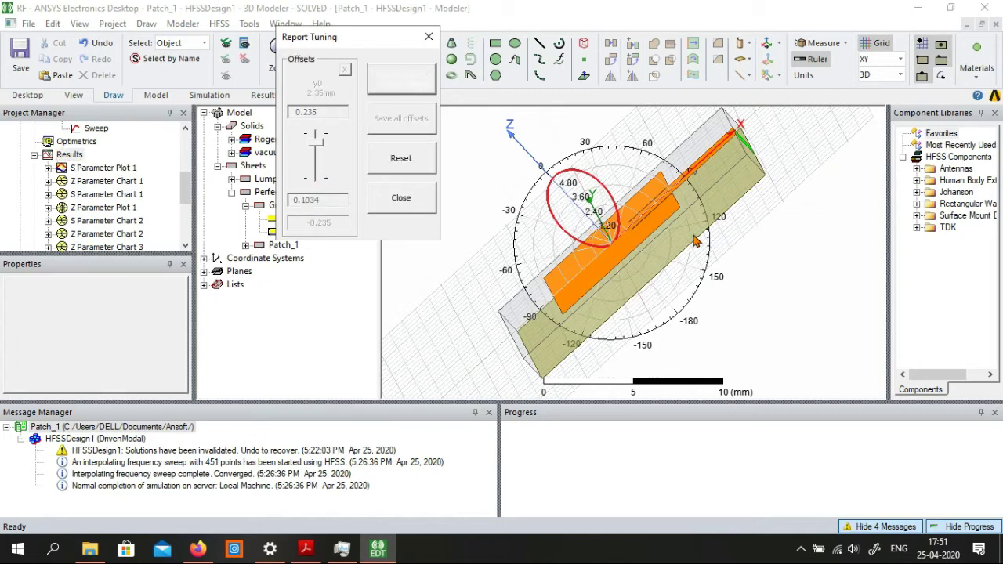
{"action": "key", "text": "Up"}
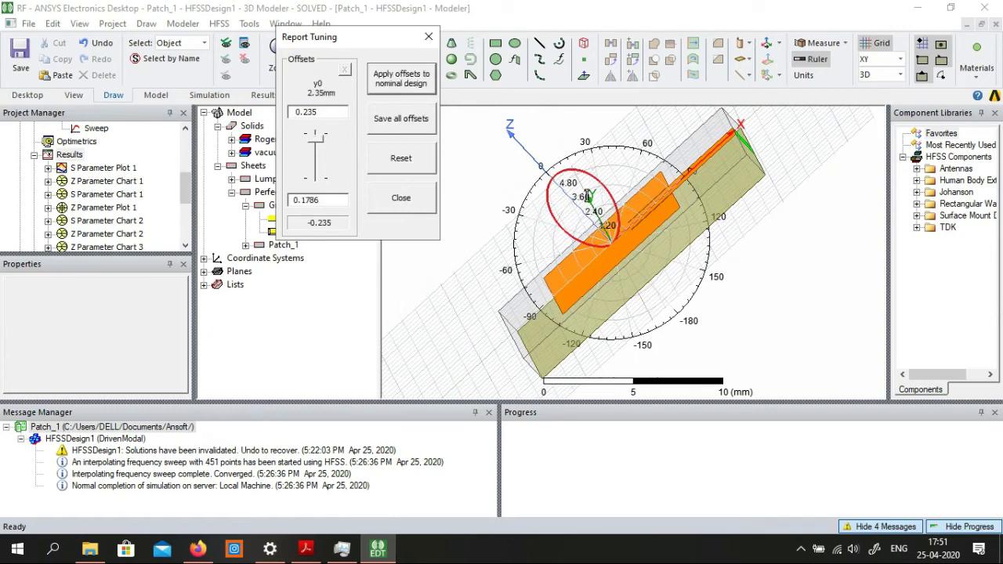
{"action": "key", "text": "Return"}
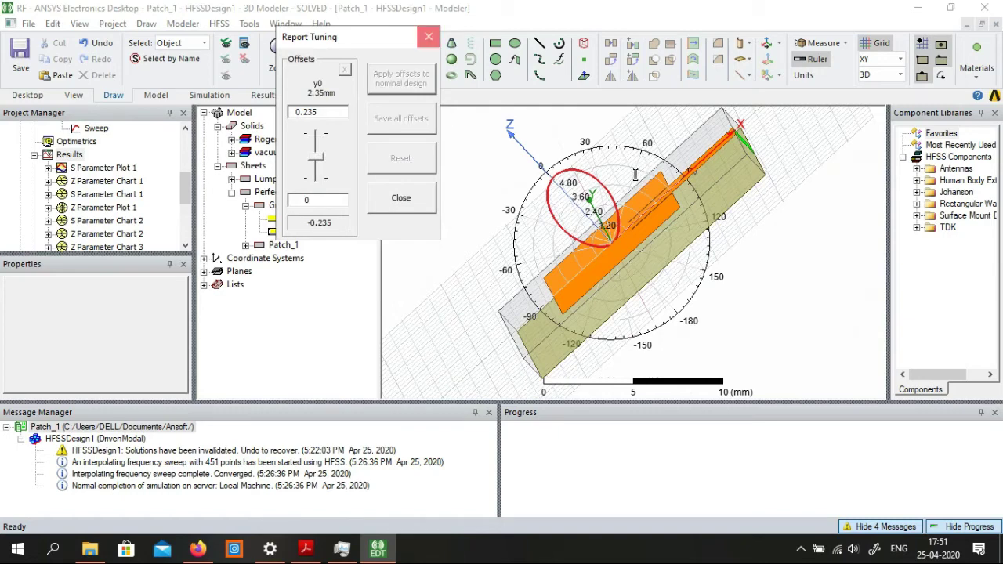
Close Report Tuning and toggle Rotate to reorient the antenna model.
{"action": "key", "text": "Escape"}
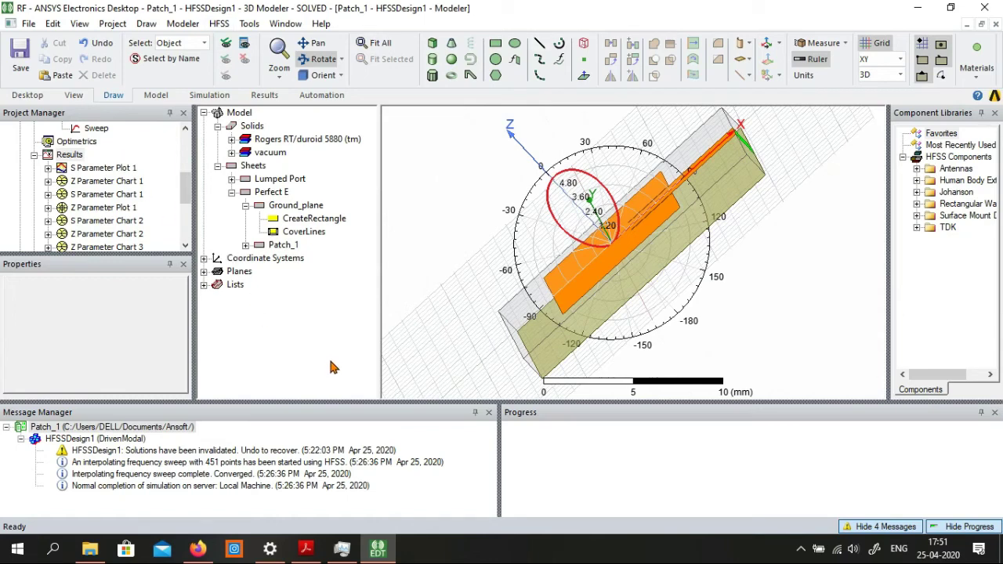
{"action": "key", "text": "Escape"}
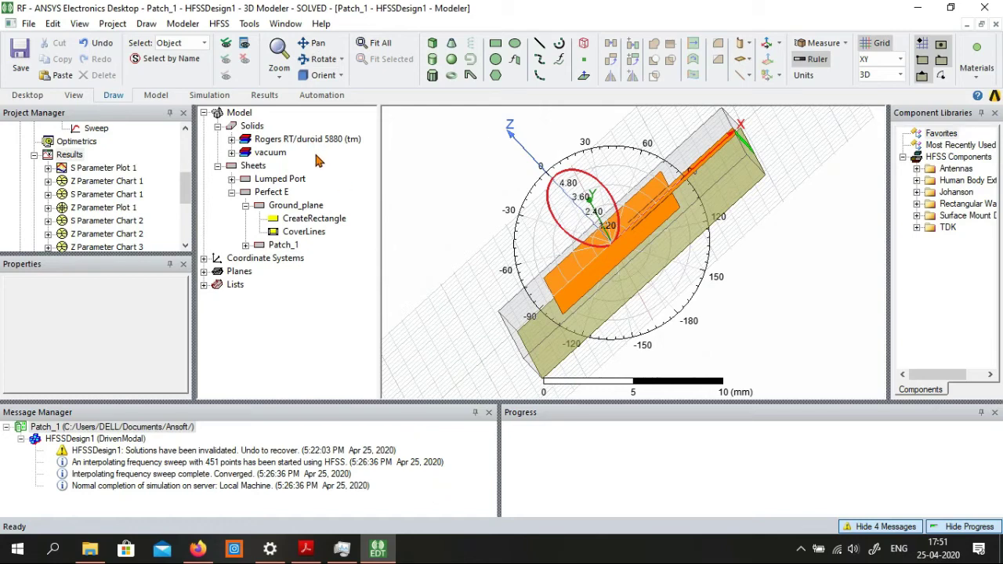
{"action": "key", "text": "alt"}
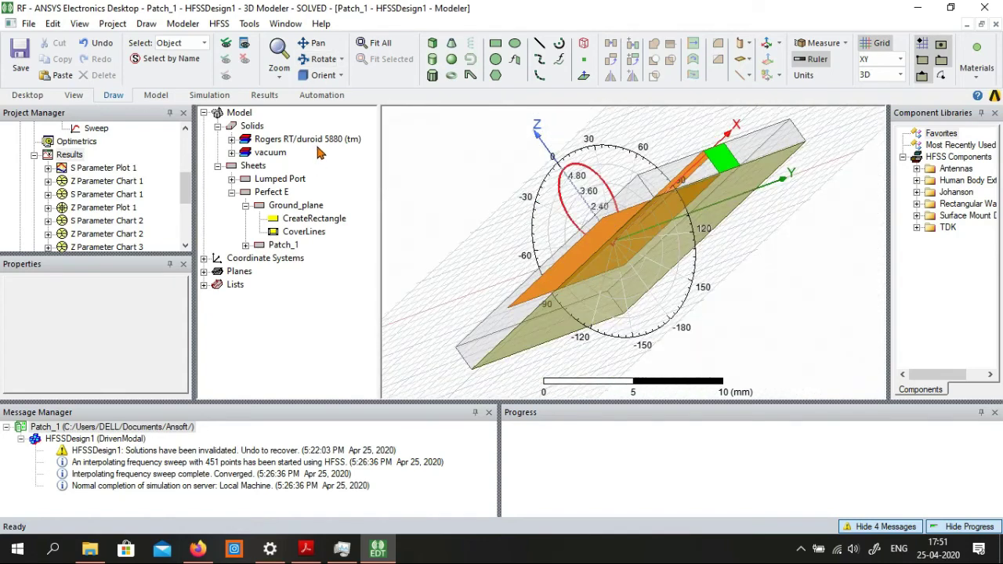
Start a new Far Fields 3D Polar Plot report with derivative y0.
{"action": "right_click", "coordinate": [68, 154]}
{"action": "mouse_move", "coordinate": [142, 138]}
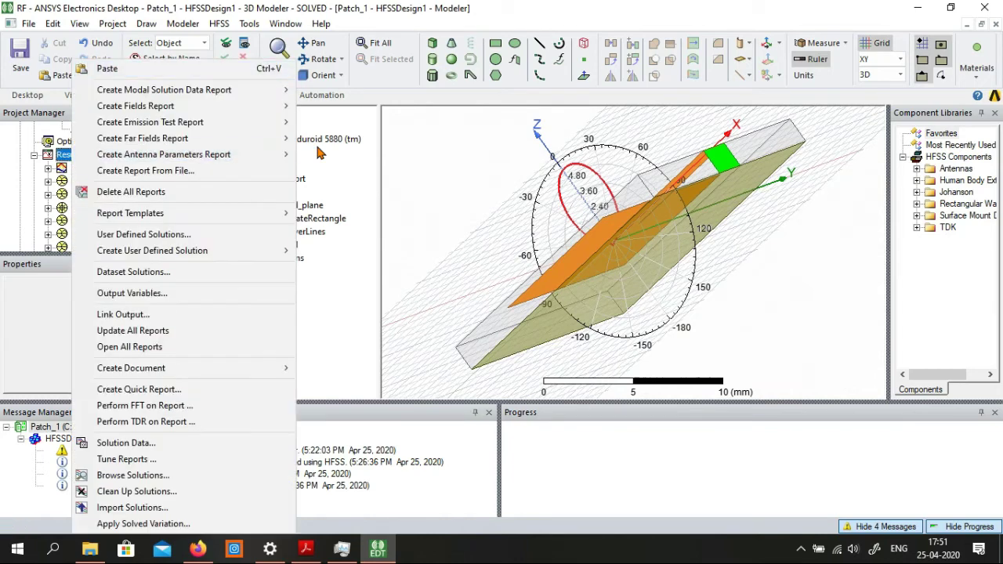
{"action": "key", "text": "Down"}
{"action": "key", "text": "Down"}
{"action": "key", "text": "Down"}
{"action": "key", "text": "Down"}
{"action": "key", "text": "Return"}
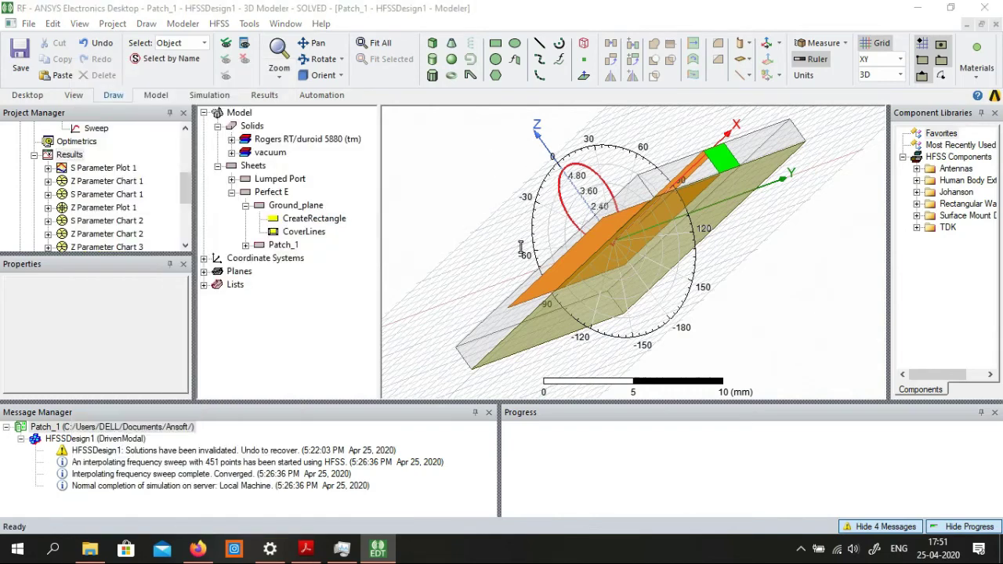
{"action": "key", "text": "alt+Down"}
{"action": "key", "text": "Down"}
{"action": "key", "text": "Down"}
{"action": "key", "text": "Return"}
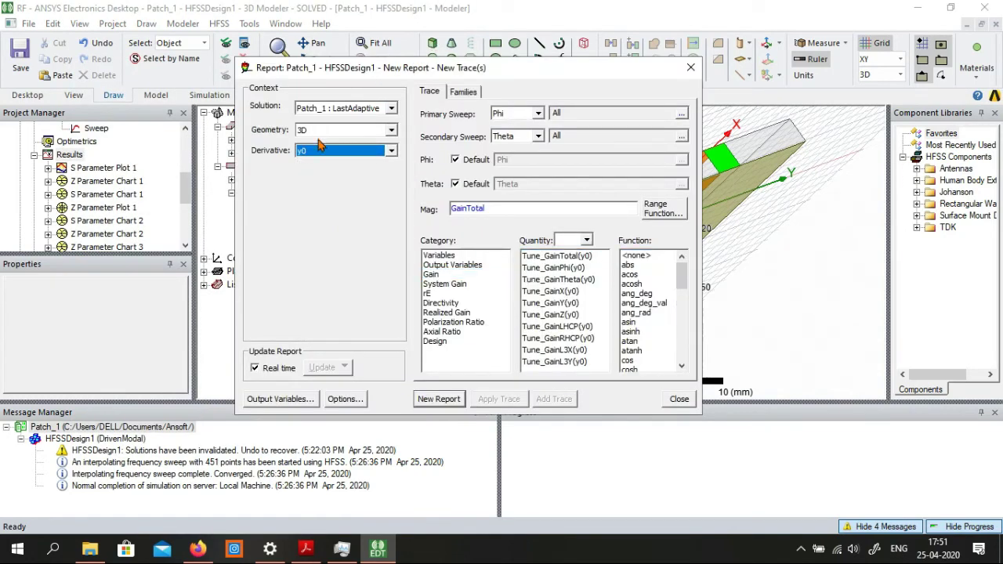
Set geometry to Infinite Sphere1 and quantity to abs(Tune_GainTotal), then create Gain Plot 1.
{"action": "left_click", "coordinate": [349, 132]}
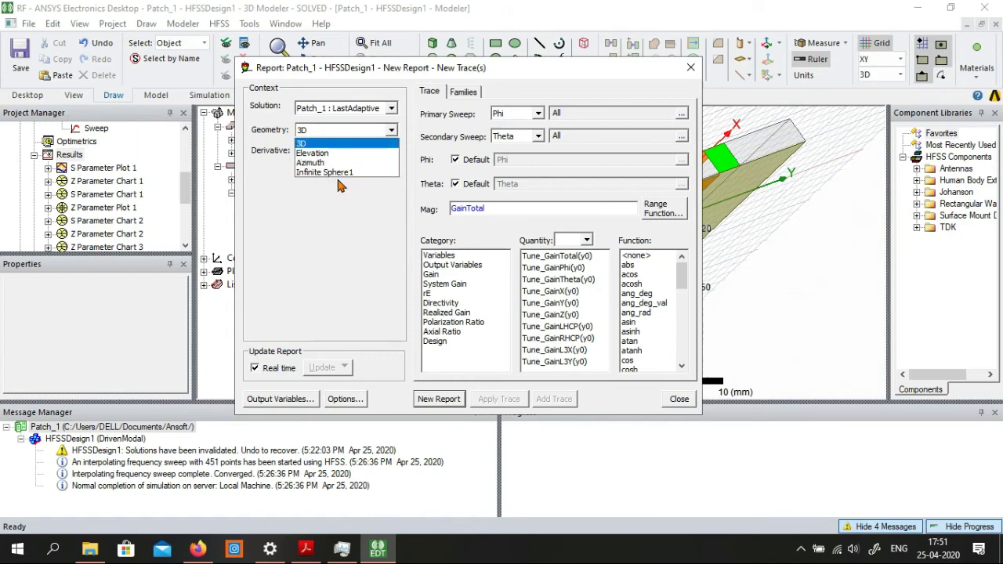
{"action": "key", "text": "Down"}
{"action": "key", "text": "Down"}
{"action": "key", "text": "Down"}
{"action": "key", "text": "Return"}
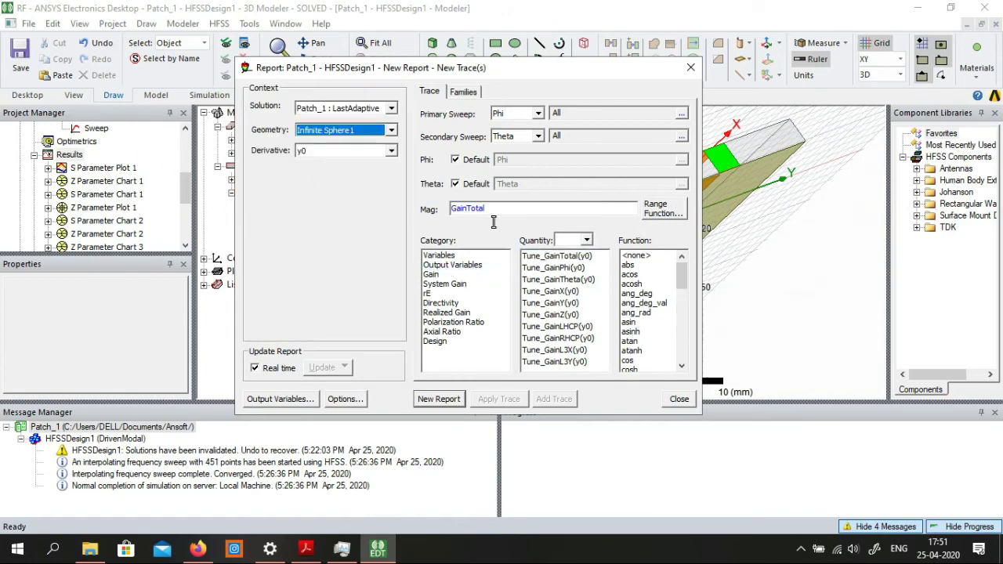
{"action": "left_click", "coordinate": [431, 275]}
{"action": "left_click", "coordinate": [636, 293]}
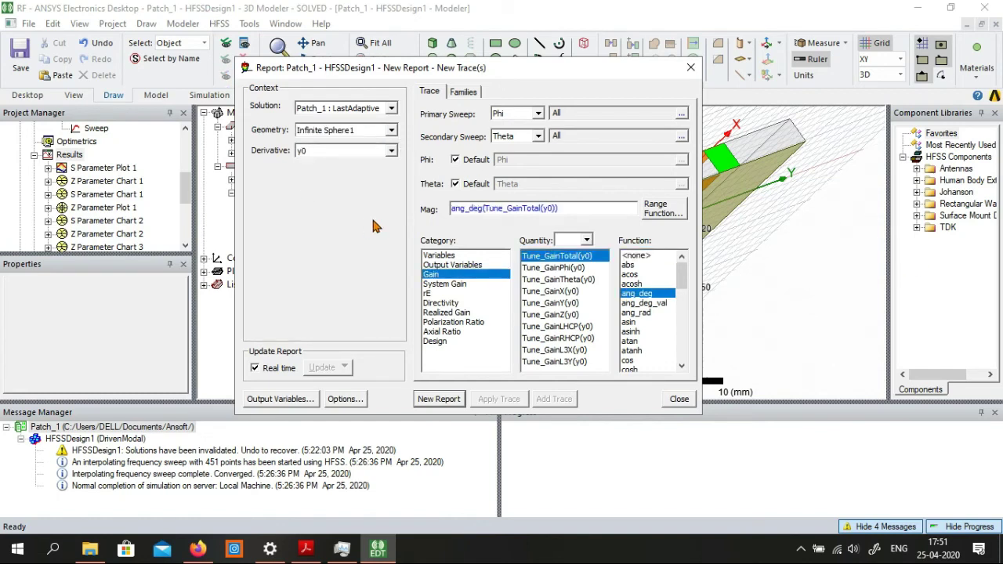
{"action": "key", "text": "d"}
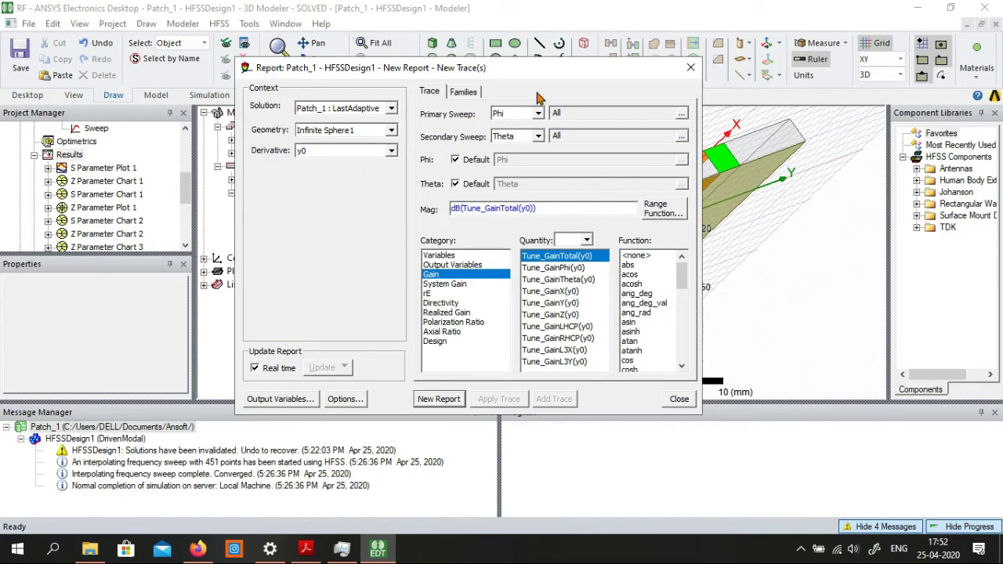
{"action": "key", "text": "a"}
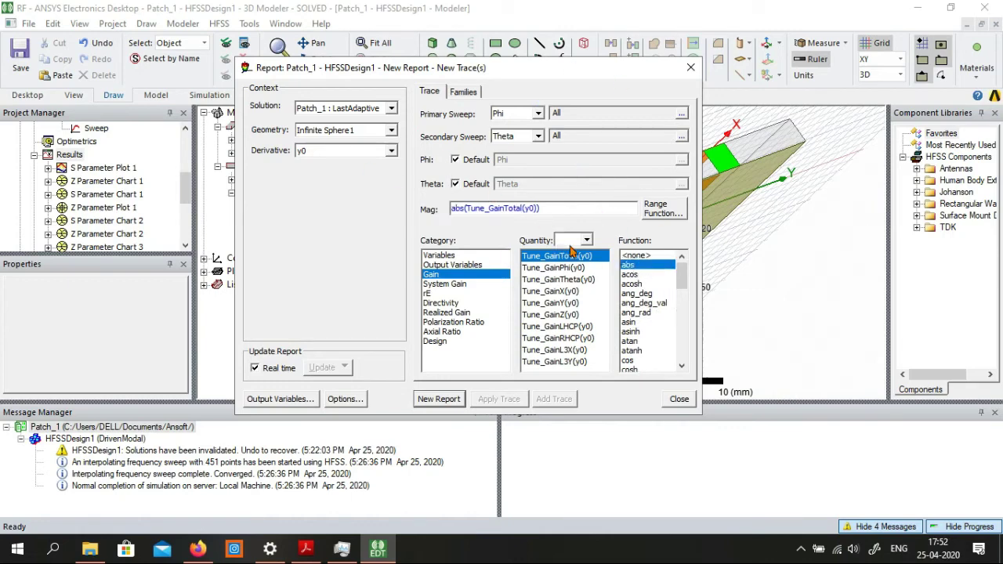
{"action": "key", "text": "Return"}
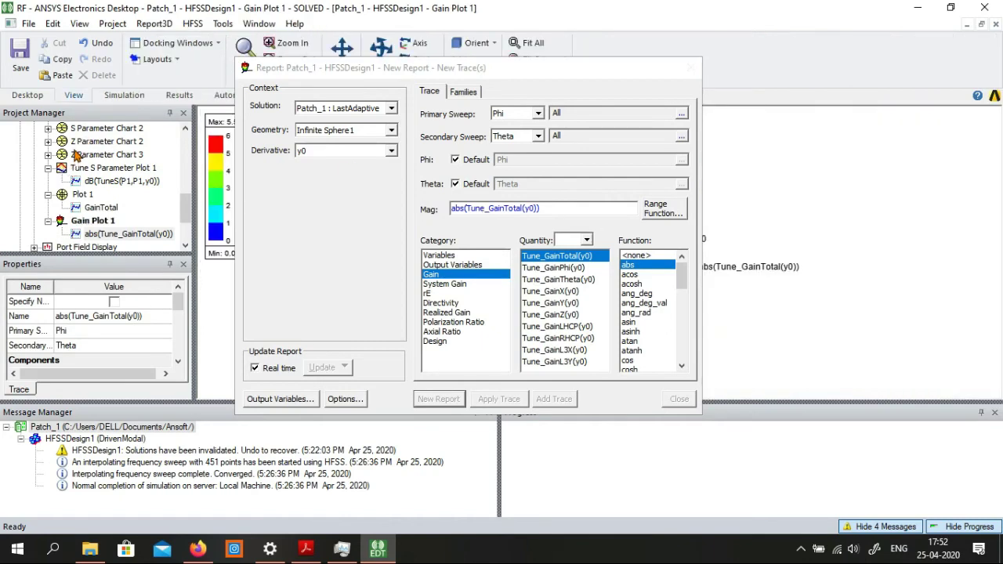
Close the New Report dialog and rotate the Gain Plot 1 3D pattern.
{"action": "key", "text": "Escape"}
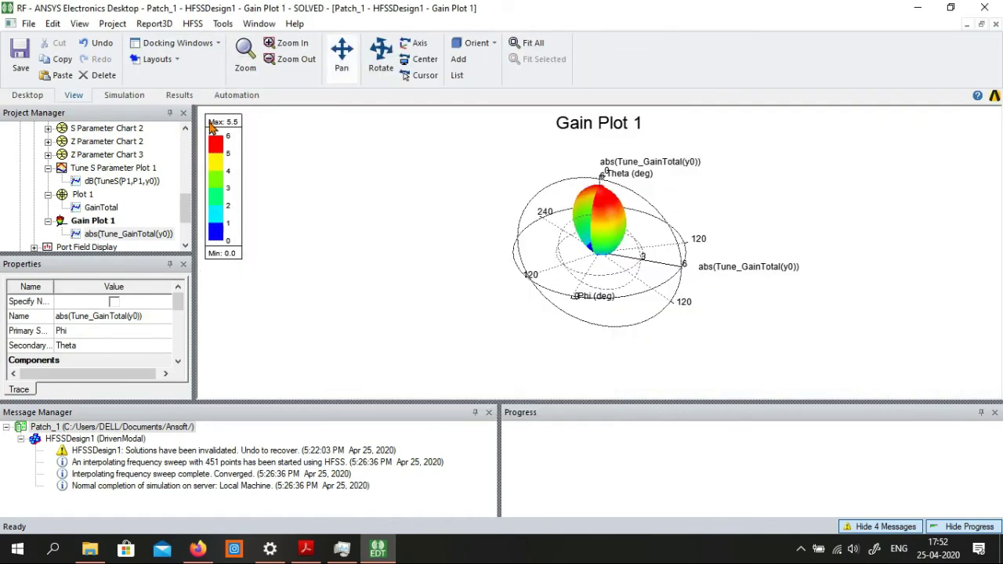
{"action": "left_click", "coordinate": [381, 54]}
{"action": "left_click_drag", "start_coordinate": [302, 145], "coordinate": [345, 168]}
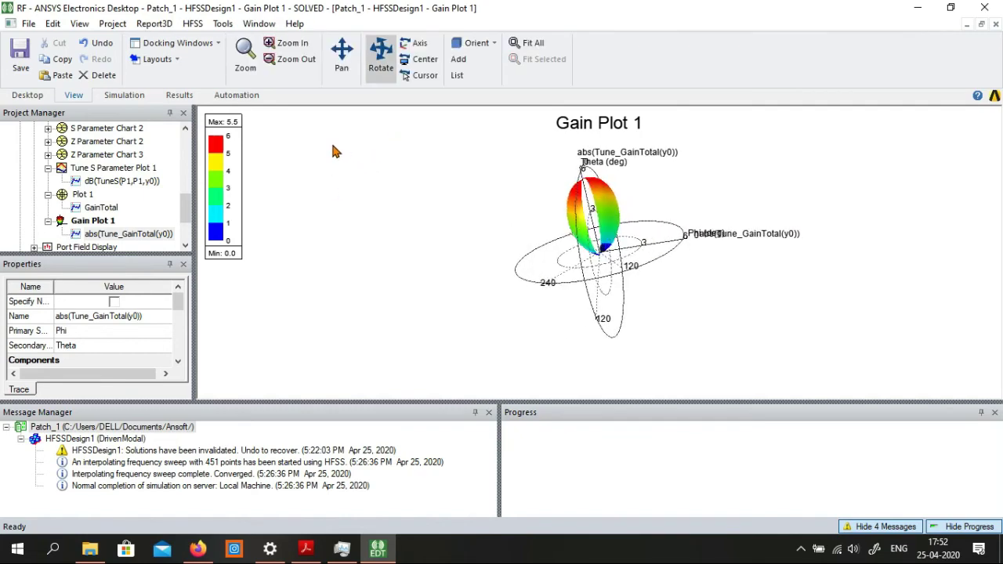
Open the Radiation Field overlay settings via HFSS > Fields > Plot Fields.
{"action": "key", "text": "alt+s"}
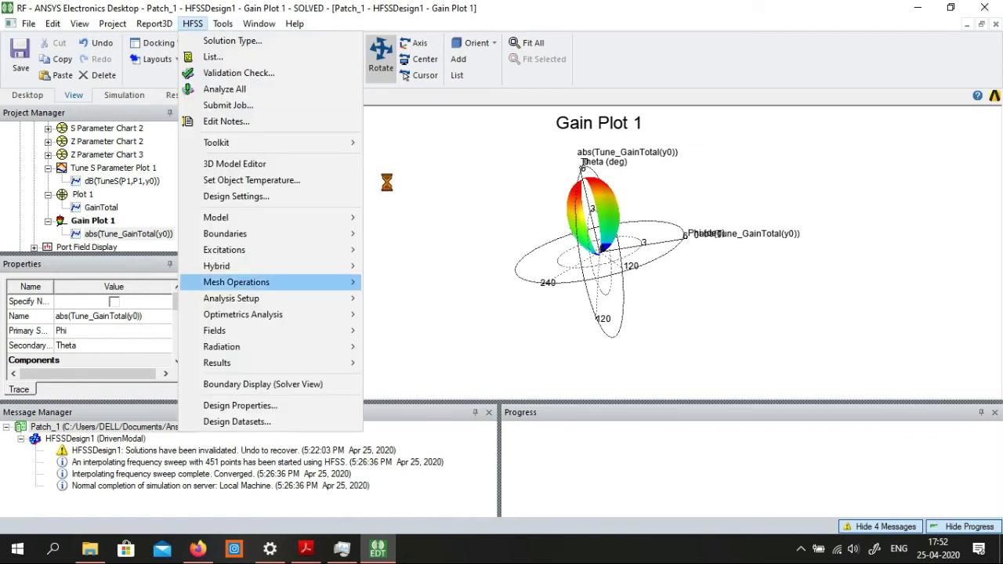
{"action": "key", "text": "Up"}
{"action": "key", "text": "Up"}
{"action": "key", "text": "Right"}
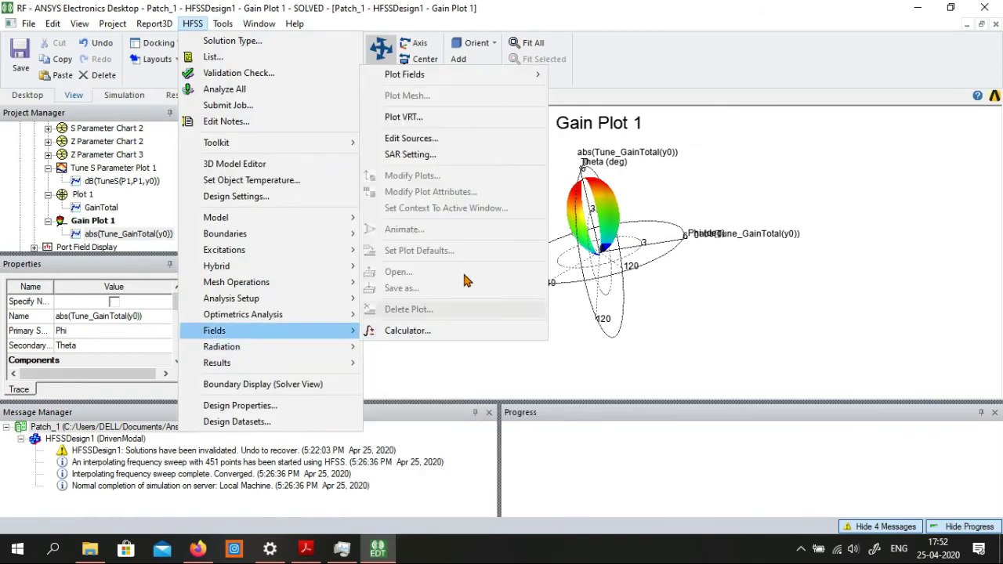
{"action": "key", "text": "Down"}
{"action": "key", "text": "Up"}
{"action": "key", "text": "Right"}
{"action": "key", "text": "Down"}
{"action": "key", "text": "Down"}
{"action": "key", "text": "Return"}
Tick Visible for Gain Plot 1, apply, and close the overlay dialog.
{"action": "key", "text": "space"}
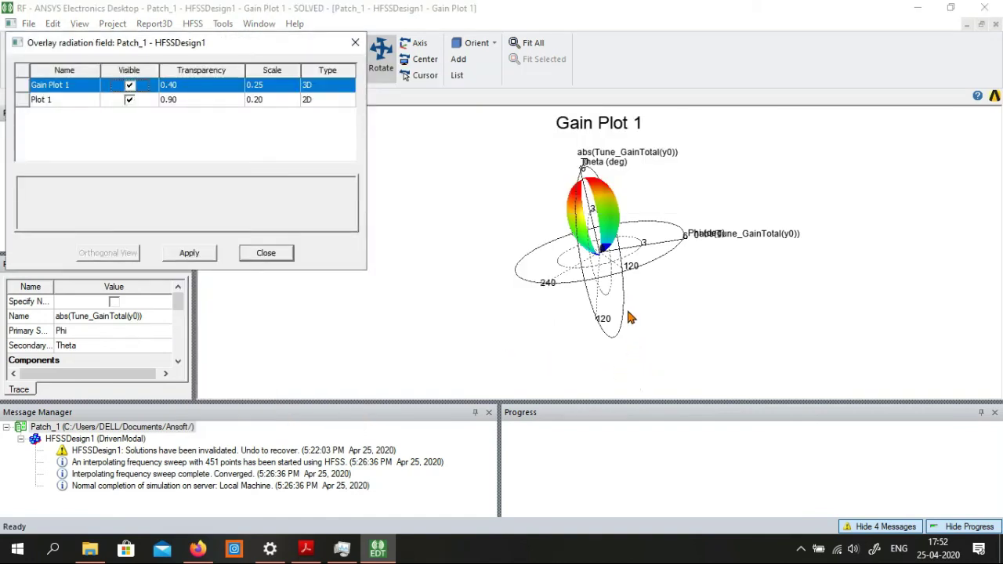
{"action": "key", "text": "Tab"}
{"action": "key", "text": "Tab"}
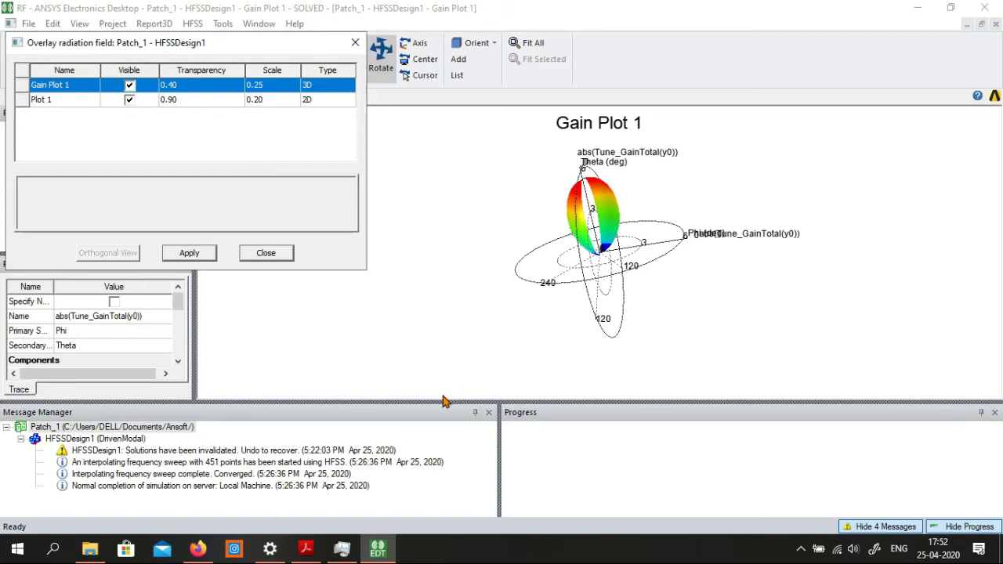
{"action": "key", "text": "Return"}
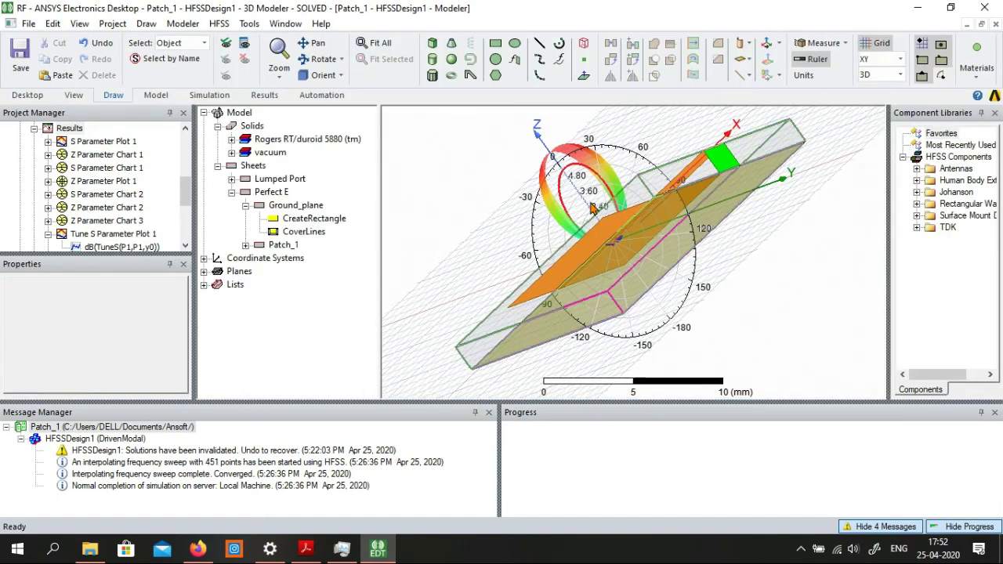
Rotate the model so the gain lobe stands broadside above the patch along Z.
{"action": "left_click", "coordinate": [317, 59]}
{"action": "mouse_move", "coordinate": [596, 242]}
{"action": "left_mouse_down"}
{"action": "mouse_move", "coordinate": [525, 190]}
{"action": "mouse_move", "coordinate": [532, 202]}
{"action": "left_mouse_up"}
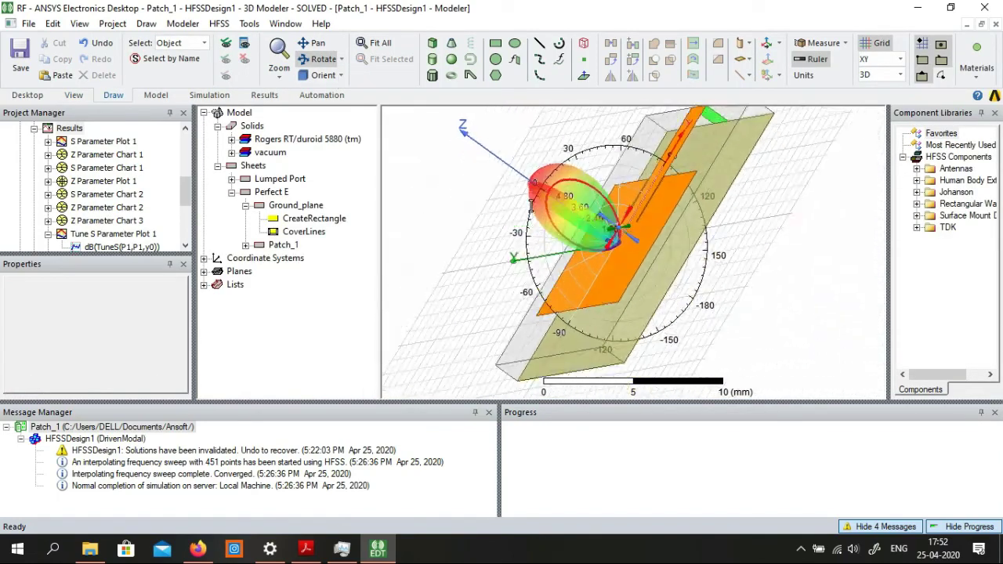
{"action": "mouse_move", "coordinate": [533, 202]}
{"action": "left_mouse_down"}
{"action": "mouse_move", "coordinate": [575, 267]}
{"action": "mouse_move", "coordinate": [603, 248]}
{"action": "mouse_move", "coordinate": [688, 236]}
{"action": "mouse_move", "coordinate": [227, 19]}
{"action": "mouse_move", "coordinate": [197, 29]}
{"action": "left_mouse_up"}
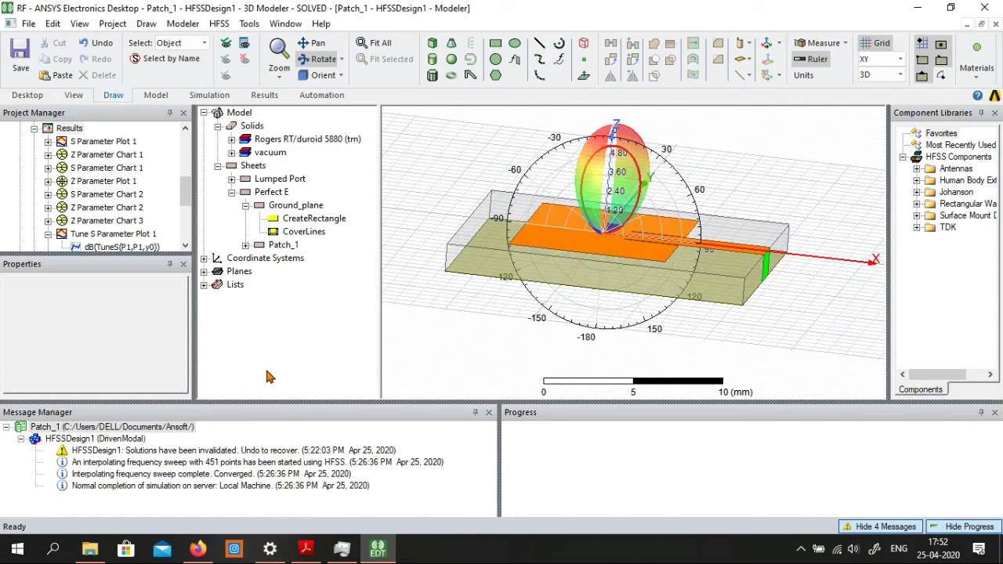
{"action": "left_click_drag", "start_coordinate": [388, 336], "coordinate": [486, 119]}
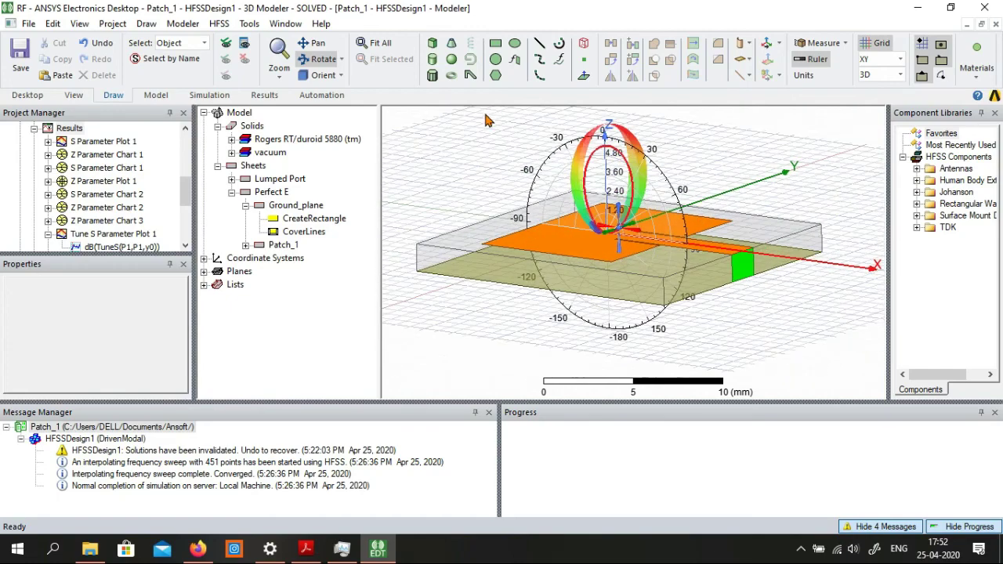